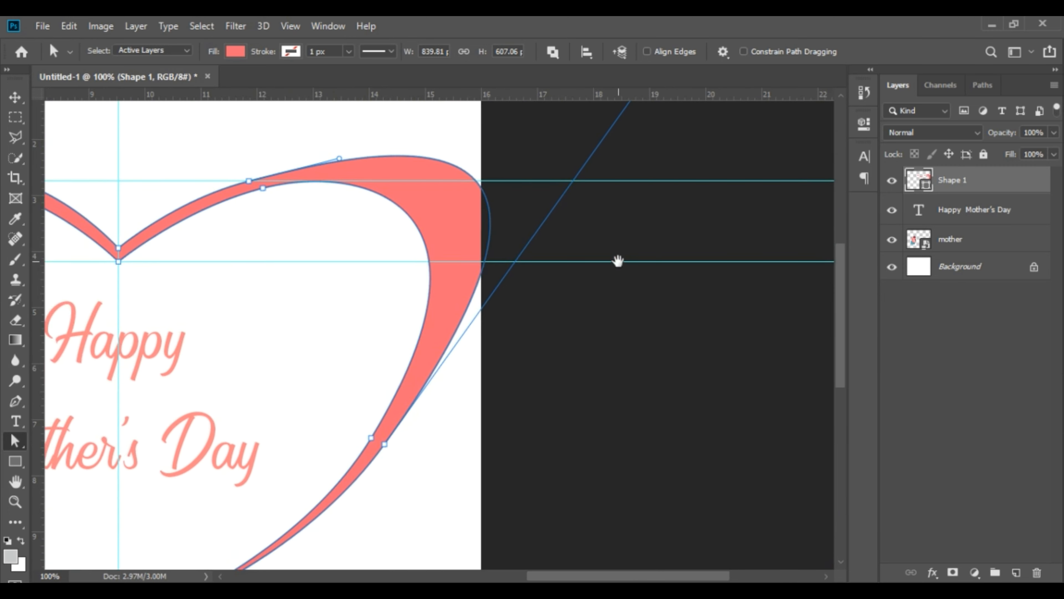
- Shorten the outer direction handle of the heart's right lobe so the curve narrows to a thin, even band
left_click_drag(623, 122, 522, 212)
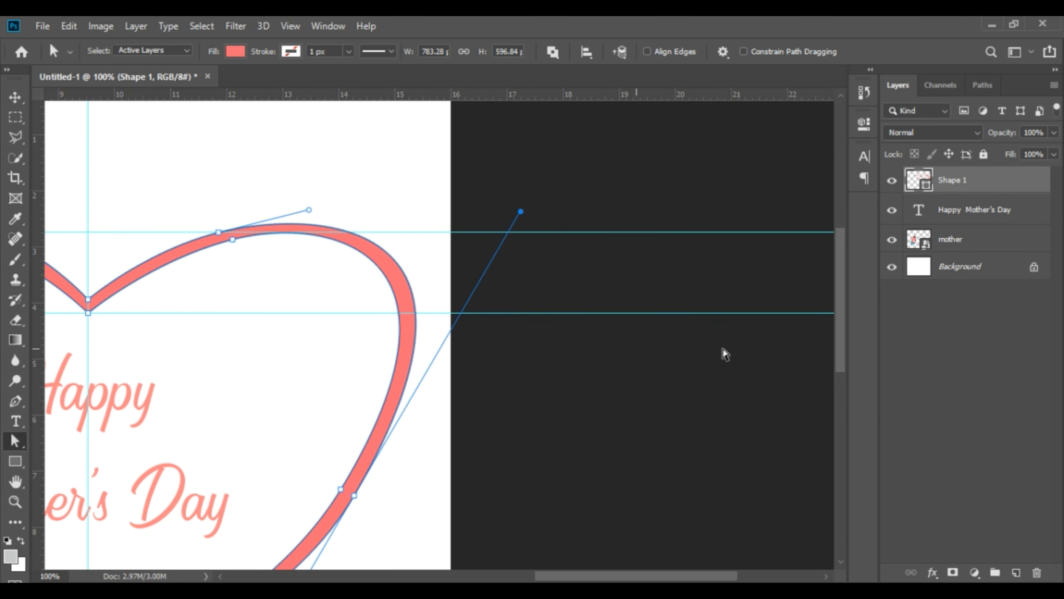
key("ctrl+minus")
key("ctrl+minus")
left_click(591, 322)
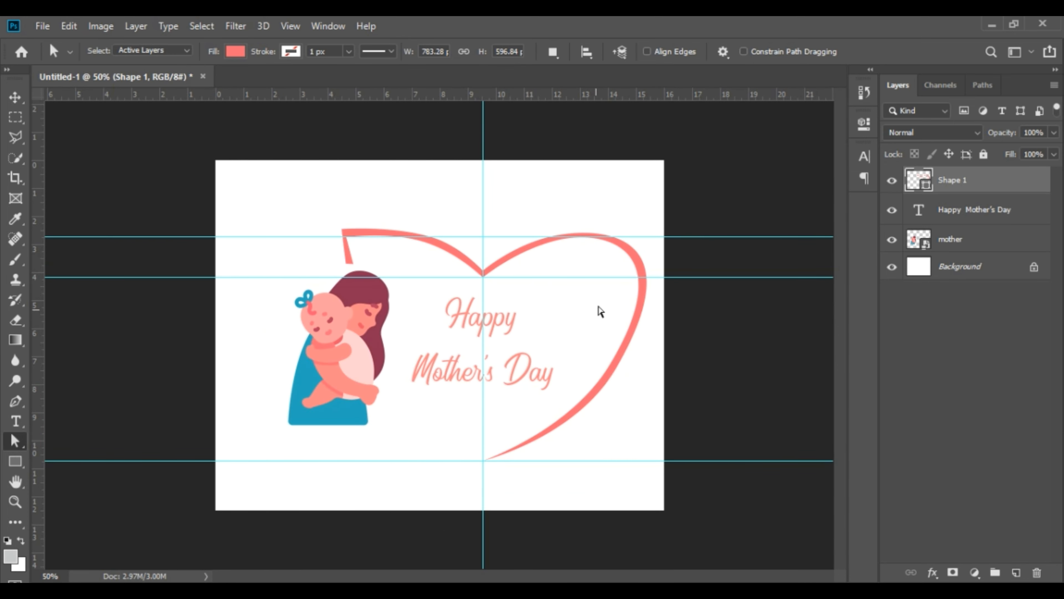
- Delete the two corner anchor points at the heart's left end and bend its curves into a smooth rounded lobe
key("ctrl+plus")
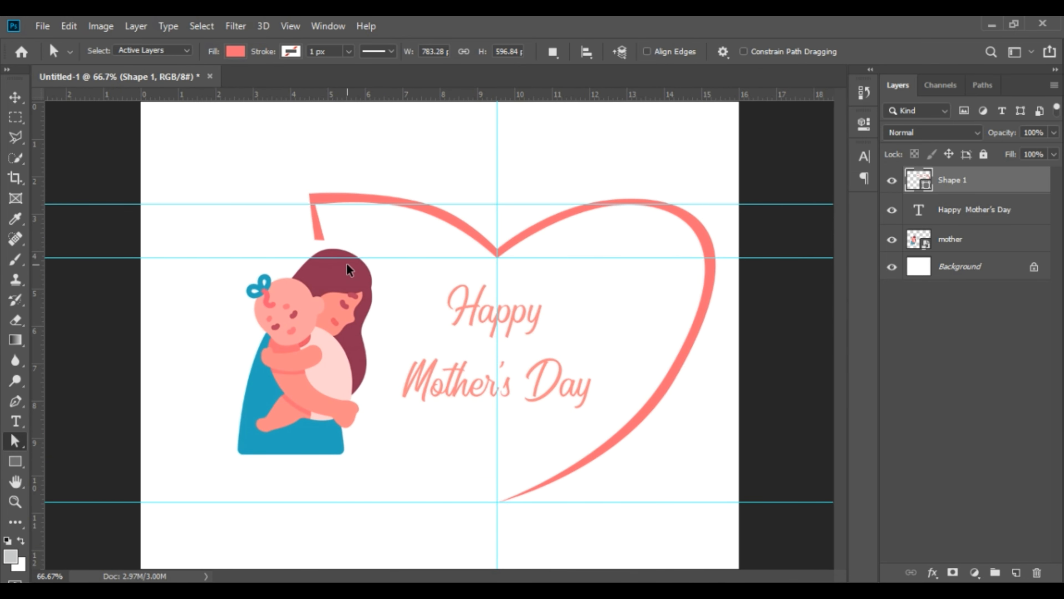
key("ctrl+plus")
scroll(392, 277, "up", 2)
left_click(250, 214)
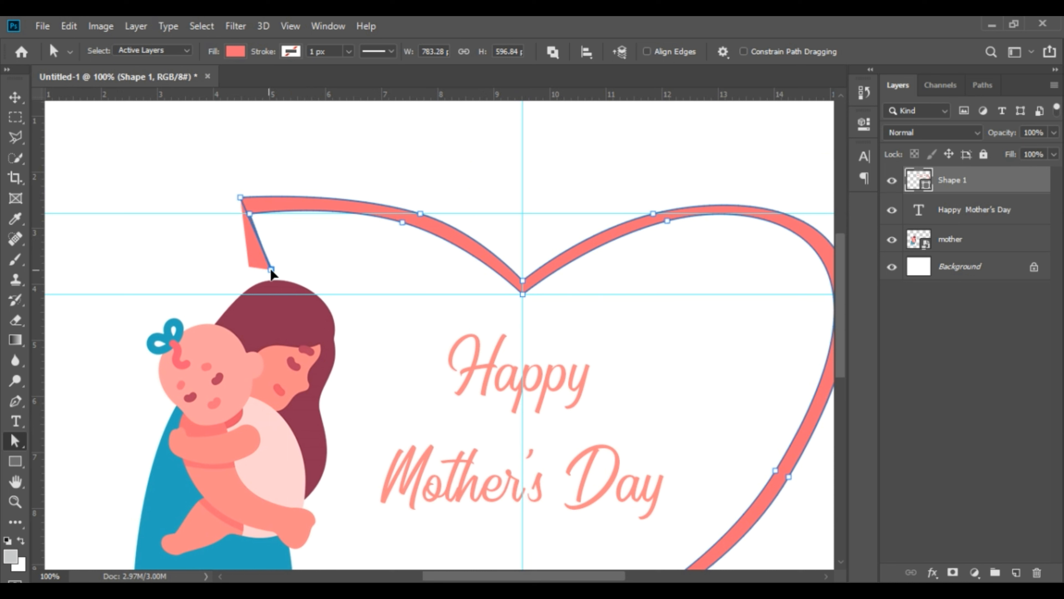
mouse_move(241, 198)
left_mouse_down()
mouse_move(224, 200)
mouse_move(235, 203)
left_mouse_up()
right_click(251, 216)
left_click(272, 221)
left_click_drag(272, 184, 243, 176)
right_click(235, 203)
left_click(273, 212)
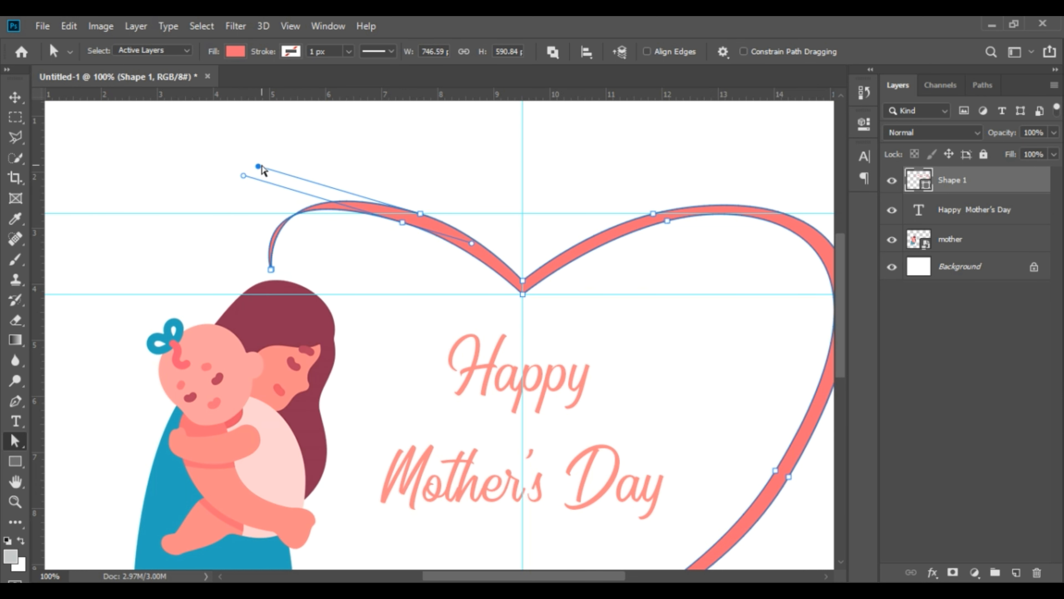
left_click_drag(259, 166, 237, 161)
left_click(442, 320)
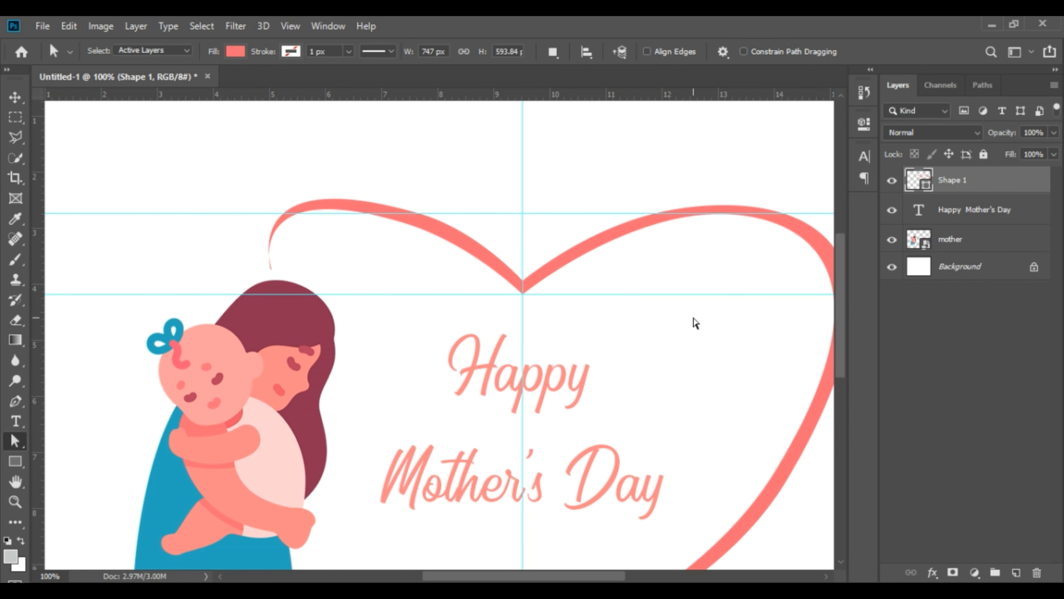
- Move the heart's outer right anchor inward and spread the two anchors at the centre dip vertically to thicken the V
key("ctrl+minus")
key("ctrl+plus")
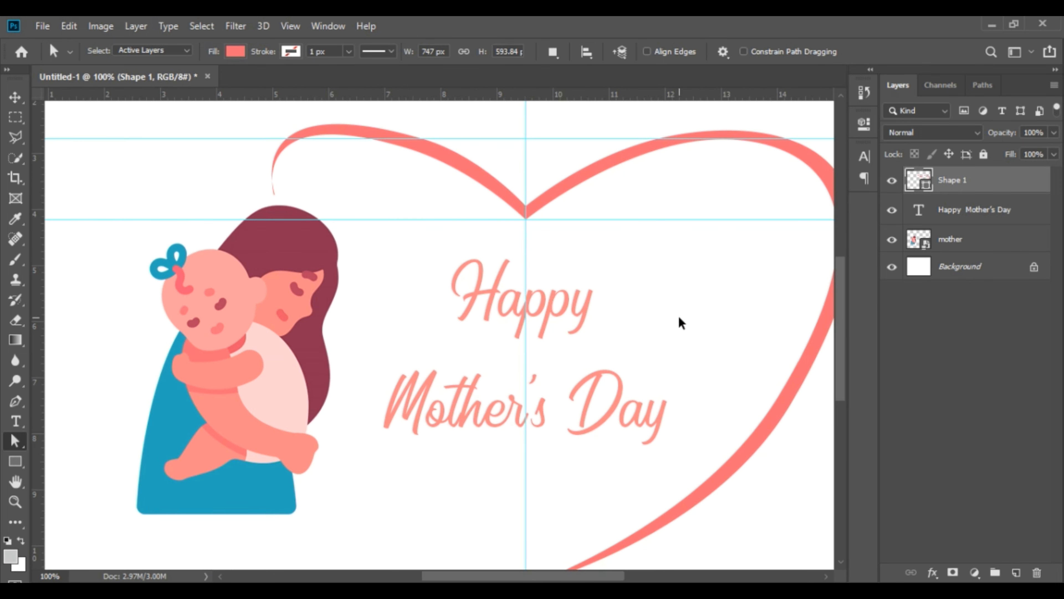
left_click_drag(708, 360, 633, 348)
left_click(735, 333)
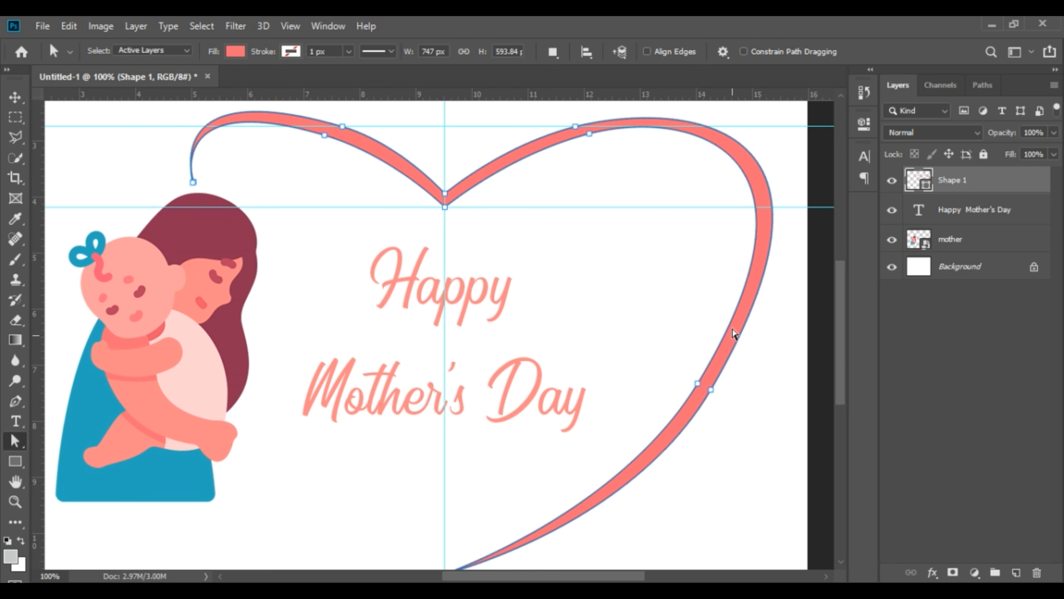
left_click_drag(708, 384, 682, 388)
left_click(445, 205)
left_click_drag(445, 207, 446, 219)
left_click_drag(445, 194, 446, 185)
- Move the heart's lower-right anchors inward and lower the right lobe's inner anchor to thicken the band
scroll(455, 377, "down", 3)
left_click_drag(713, 353, 688, 354)
left_click_drag(674, 350, 668, 349)
scroll(687, 294, "up", 4)
left_click(592, 148)
left_click_drag(593, 148, 594, 155)
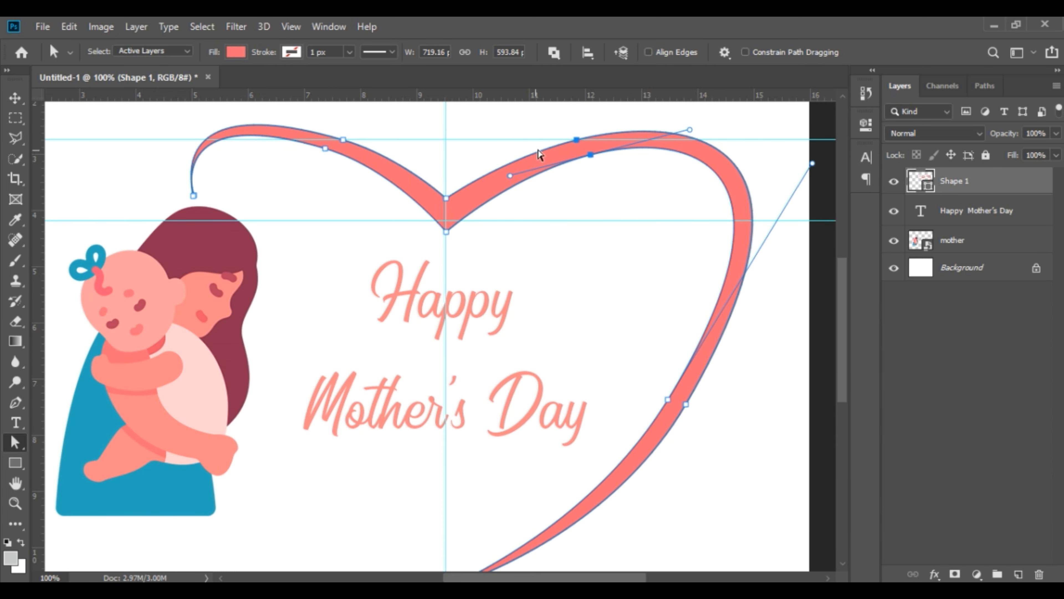
scroll(411, 419, "down", 1)
scroll(411, 418, "up", 2)
left_click(681, 302)
- Move the mother-and-baby illustration right, under the heart's open left end, and tilt it slightly
key("v")
left_click_drag(159, 398, 209, 398)
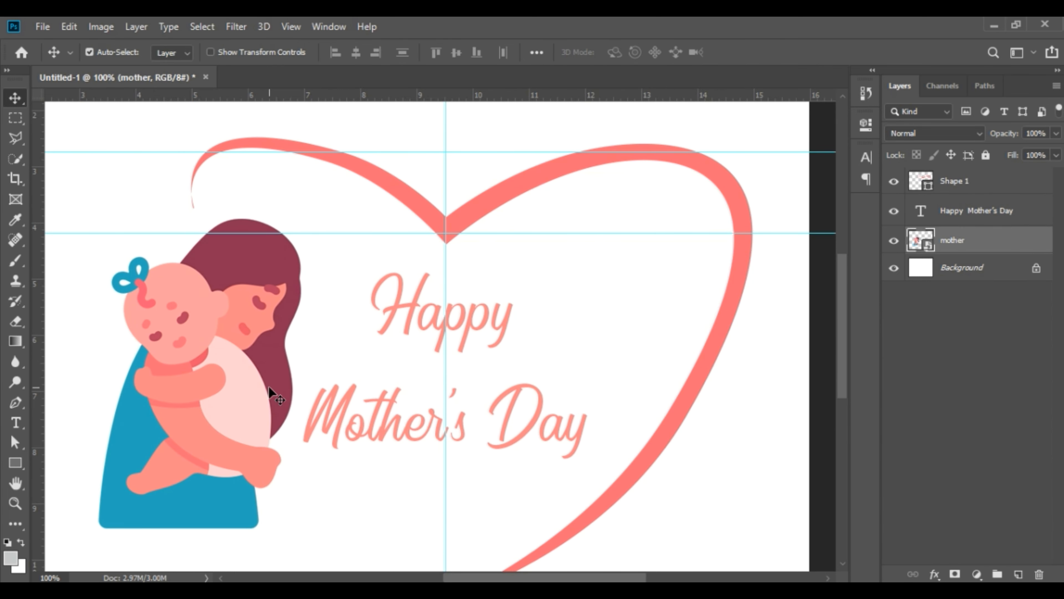
key("ctrl+minus")
key("ctrl+plus")
left_click_drag(290, 404, 427, 448)
- Thicken the heart's left lobe by repositioning its inner anchor and handles and separating the two anchors at the open end
key("a")
key("ctrl+plus")
key("ctrl+plus")
left_click_drag(660, 406, 350, 269)
key("ctrl+minus")
key("ctrl+minus")
left_click_drag(667, 162, 627, 155)
left_click_drag(312, 167, 152, 107)
left_click_drag(252, 161, 293, 176)
left_click(197, 249)
left_click_drag(198, 248, 205, 248)
- Adjust both direction handles of the heart's outer lower-right anchor to give that side a fuller curve
scroll(525, 283, "down", 3)
left_click(676, 380)
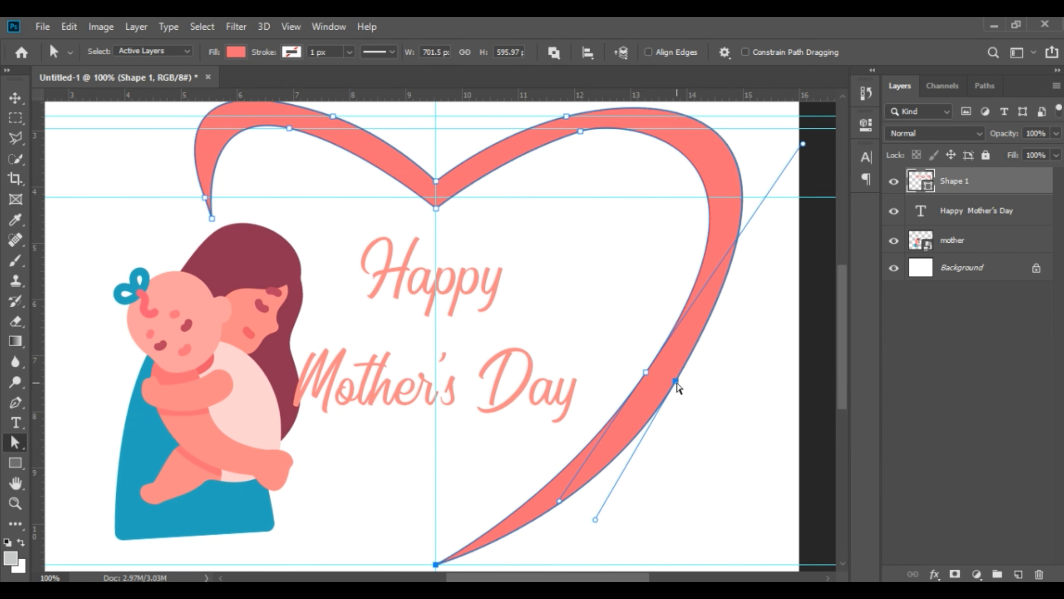
left_click_drag(596, 520, 582, 513)
key("ctrl+minus")
left_click_drag(774, 226, 794, 207)
key("ctrl+plus")
- Raise the outer anchor on top of the heart's right lobe by about 20 px to widen the band there
scroll(704, 292, "right", 5)
left_click_drag(450, 153, 449, 132)
left_click(321, 219)
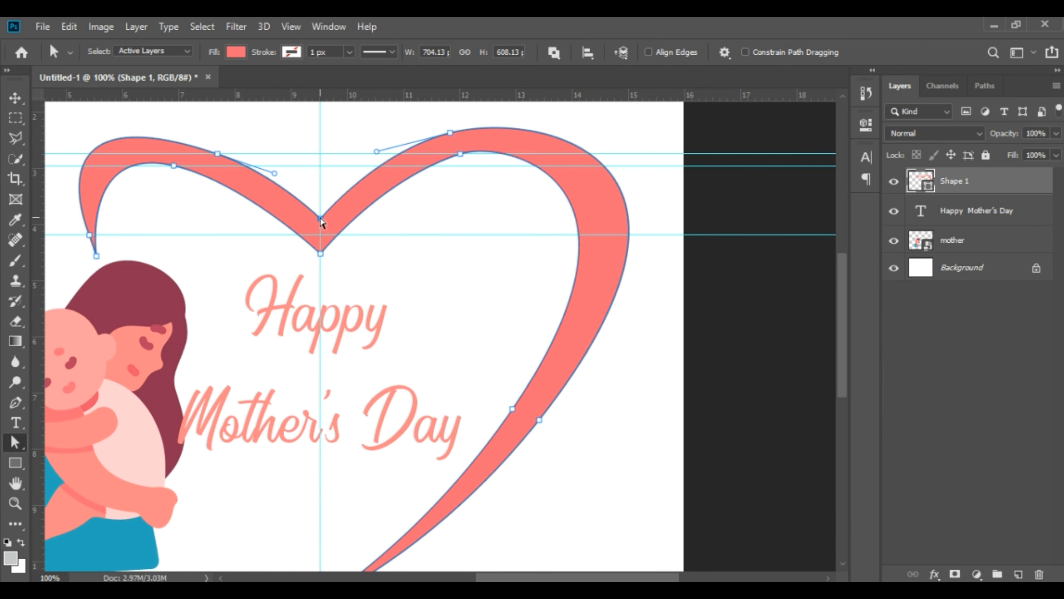
left_click(592, 369)
scroll(592, 369, "left", 3)
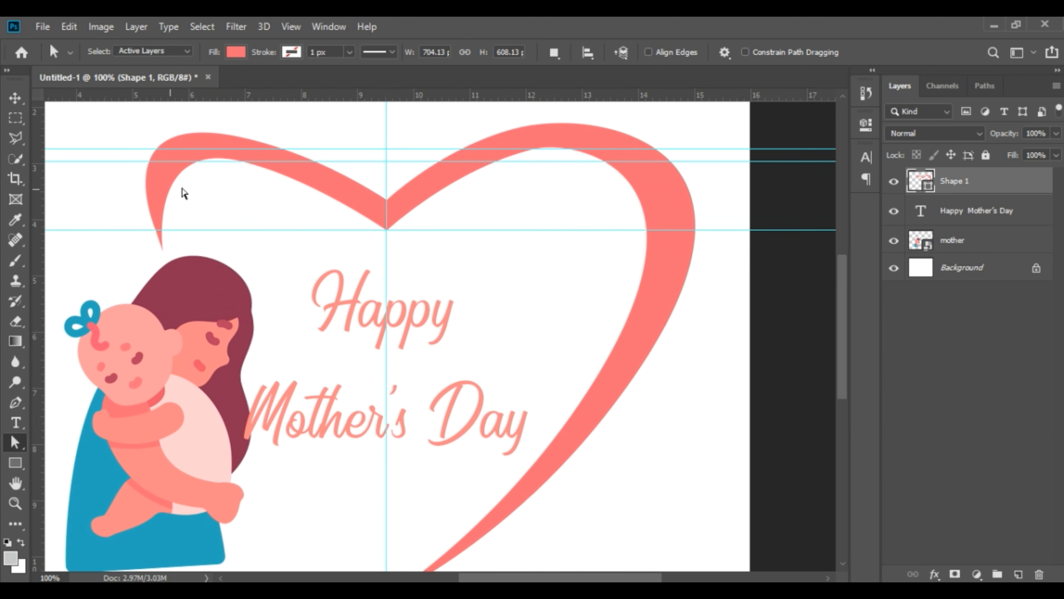
- Shift the heart outline and the mother illustration slightly left, keeping the Happy Mother's Day text in place
key("ctrl+minus")
key("v")
left_click(653, 256)
left_click(510, 318)
key("t")
key("v")
left_click(986, 231)
left_click(411, 240)
- Adjust a path point on the heart's left lobe to refine its curve
key("ctrl+plus")
key("a")
left_click(370, 158)
left_click_drag(371, 159, 349, 199)
- Place the Watercolor_pink_flower_bouquet_collection image in the document and move its layer above all others
left_click(674, 357)
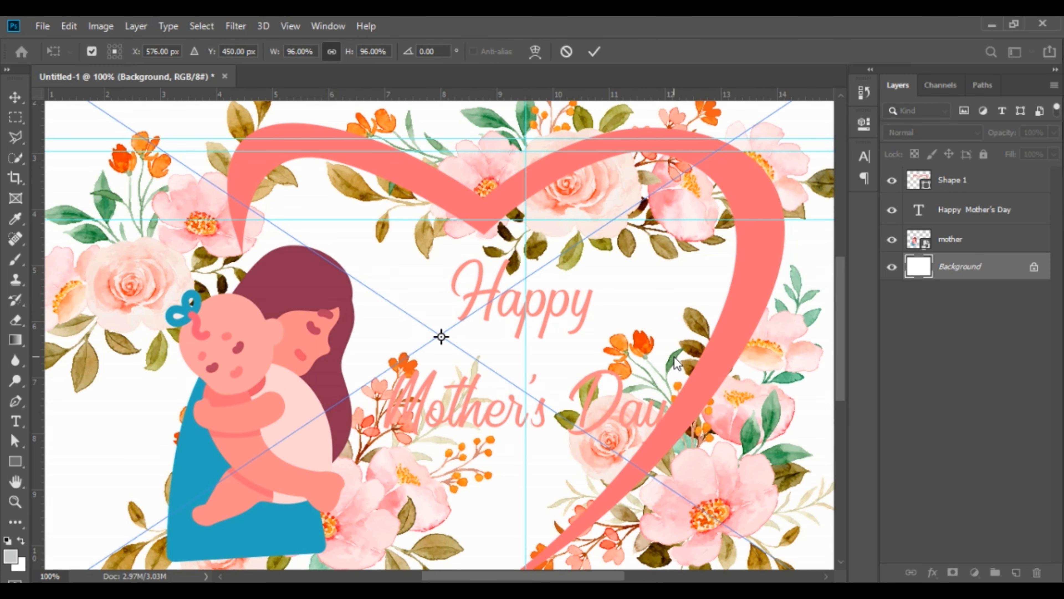
key("ctrl+minus")
key("ctrl+minus")
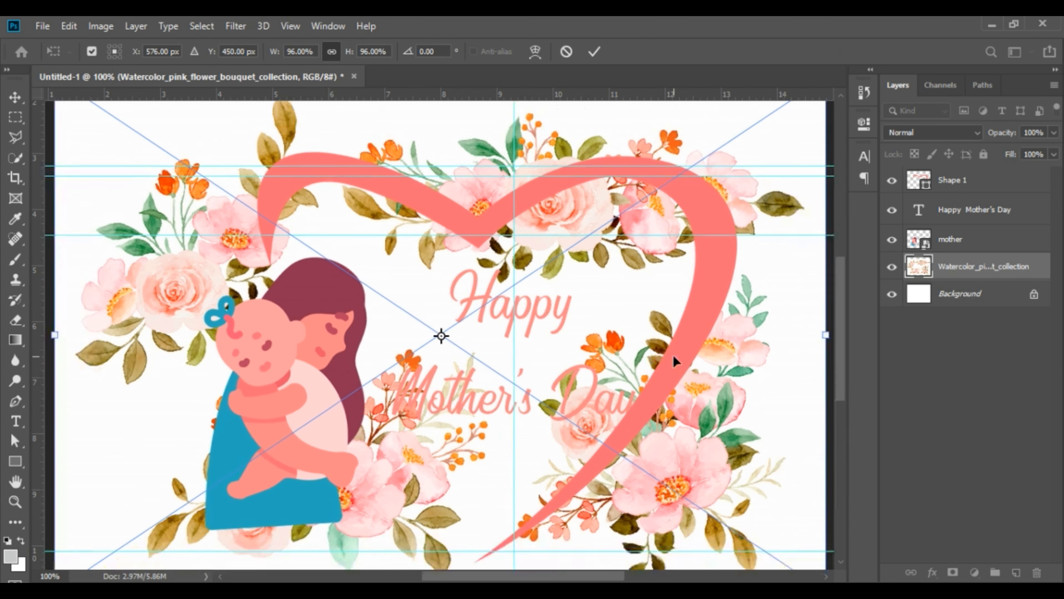
key("Return")
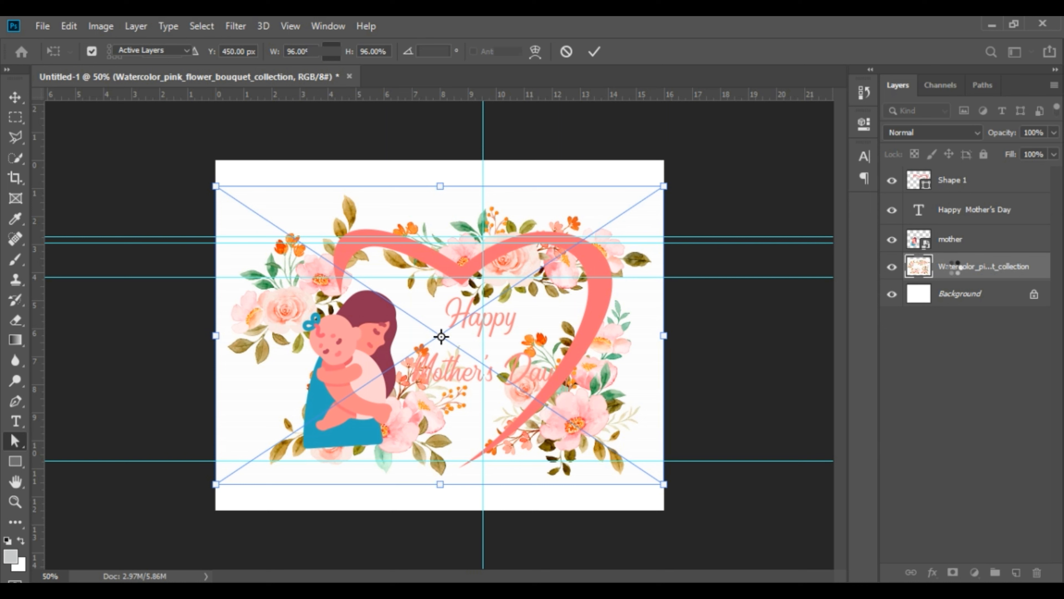
left_click_drag(956, 272, 951, 171)
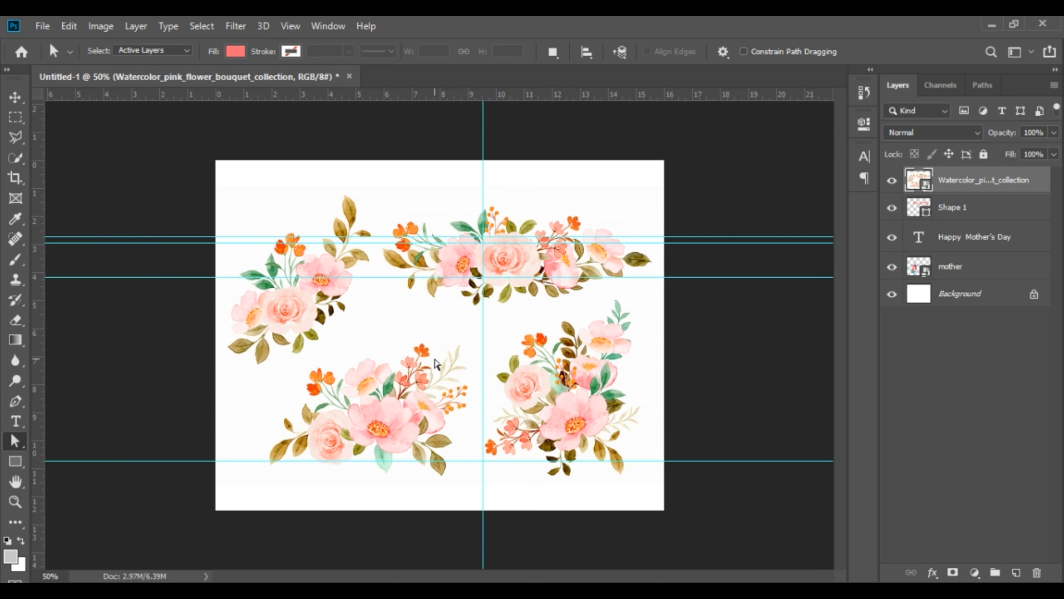
- Outline the upper-left bouquet of the flower collection with the Lasso tool and copy it to a new layer
scroll(435, 363, "up", 1)
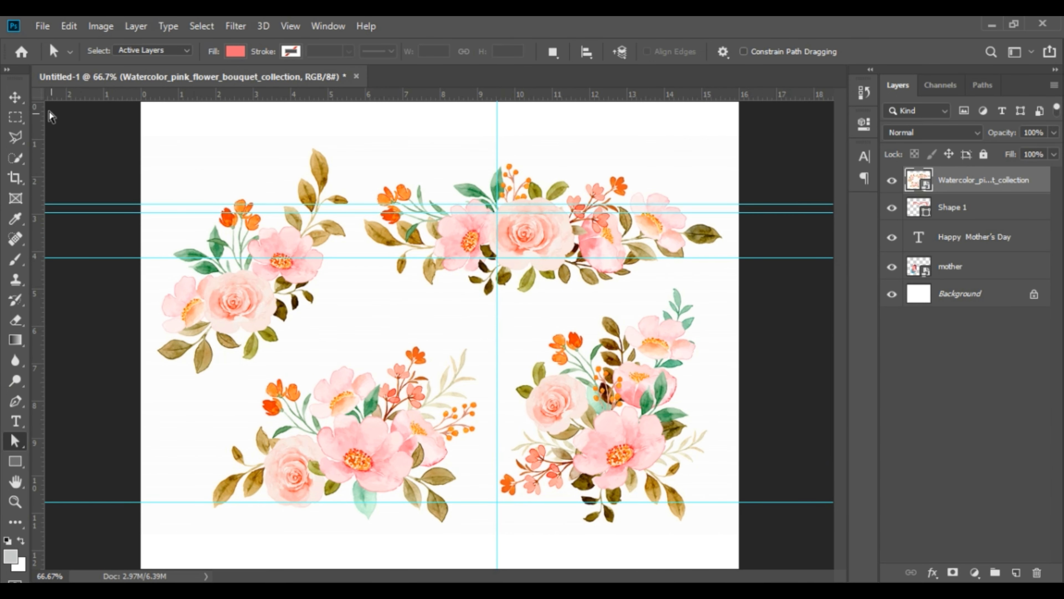
left_click(21, 145)
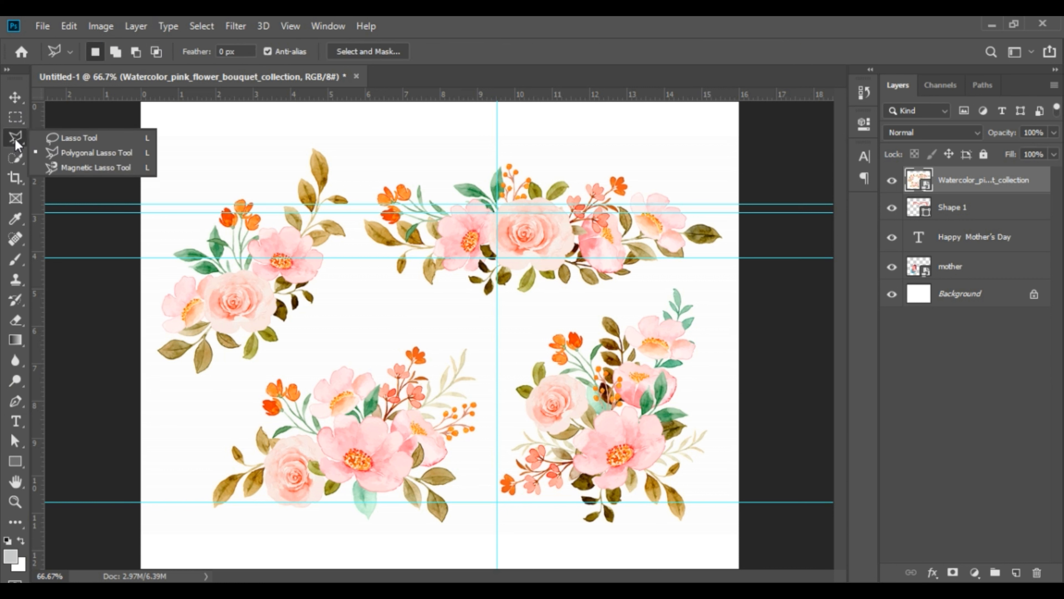
left_click(67, 135)
mouse_move(256, 365)
left_mouse_down()
mouse_move(201, 384)
mouse_move(153, 382)
mouse_move(143, 319)
mouse_move(165, 255)
left_mouse_up()
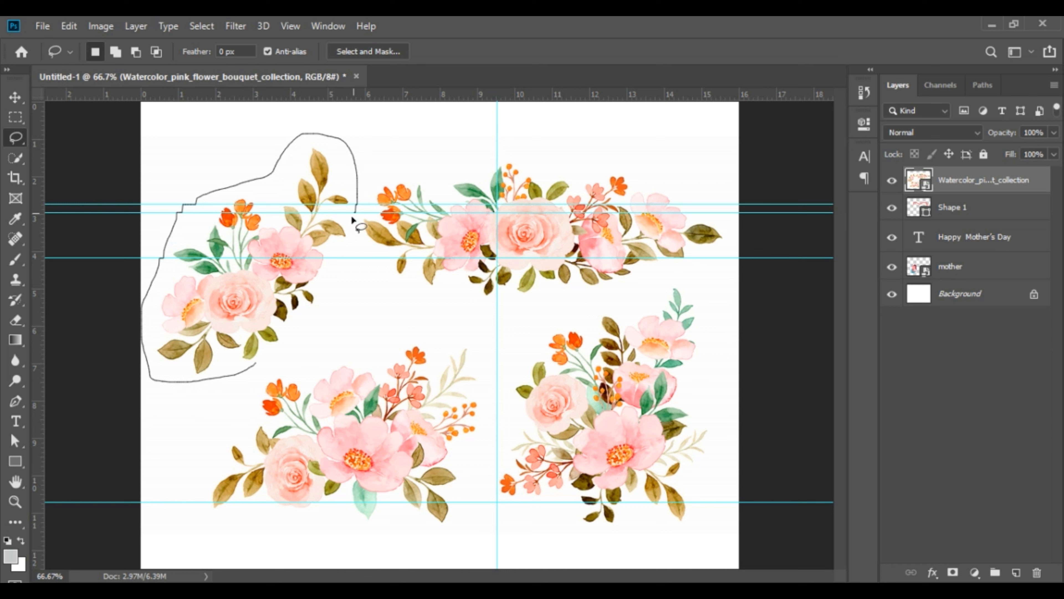
left_click_drag(253, 368, 255, 366)
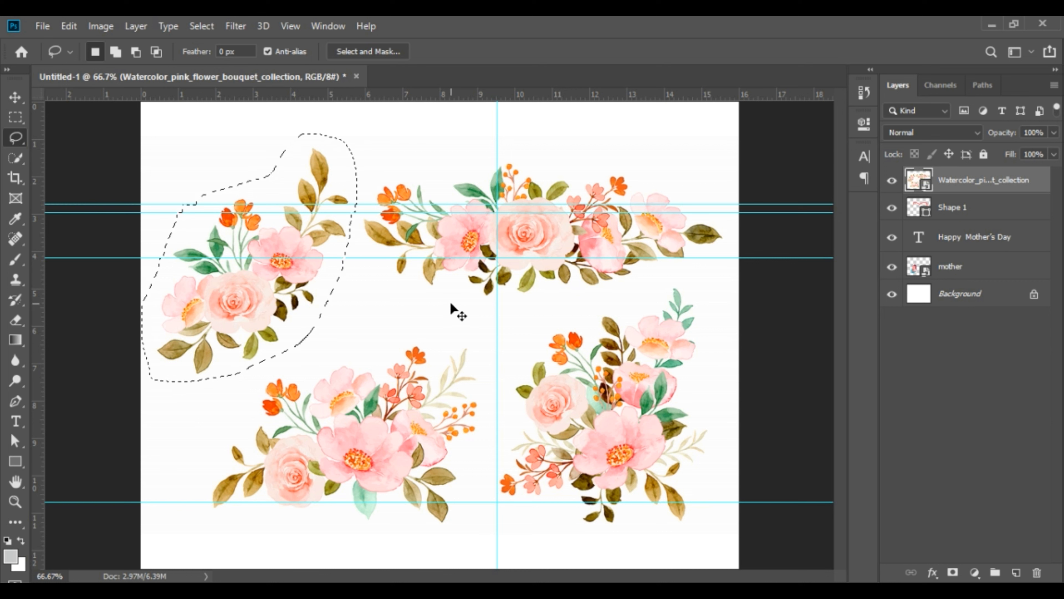
key("ctrl+j")
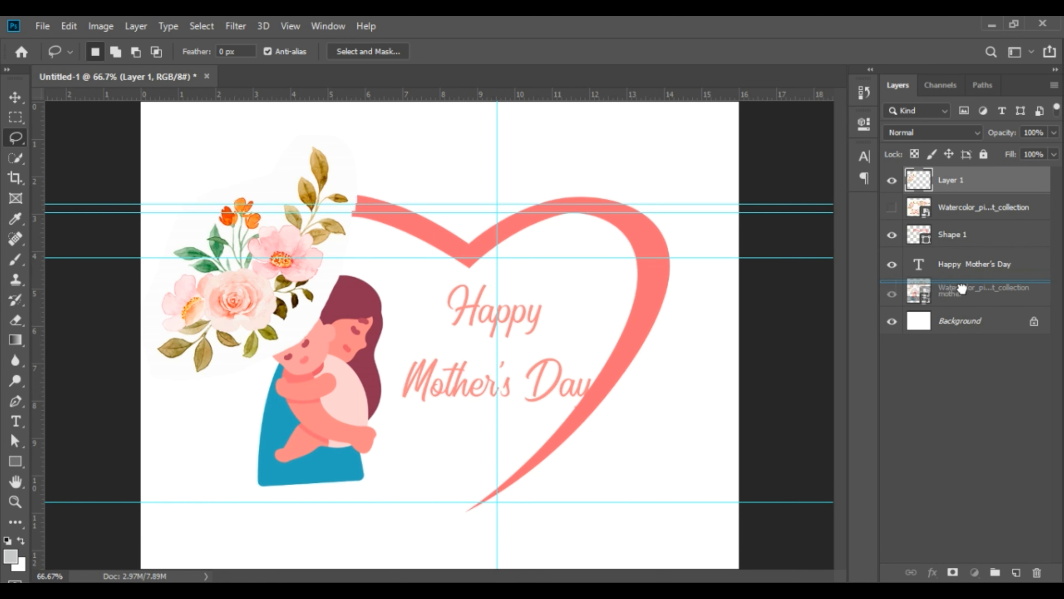
- Hide the flower collection layer directly above Background and move the copied bouquet beside the heart's bottom tip
left_click_drag(939, 299, 939, 306)
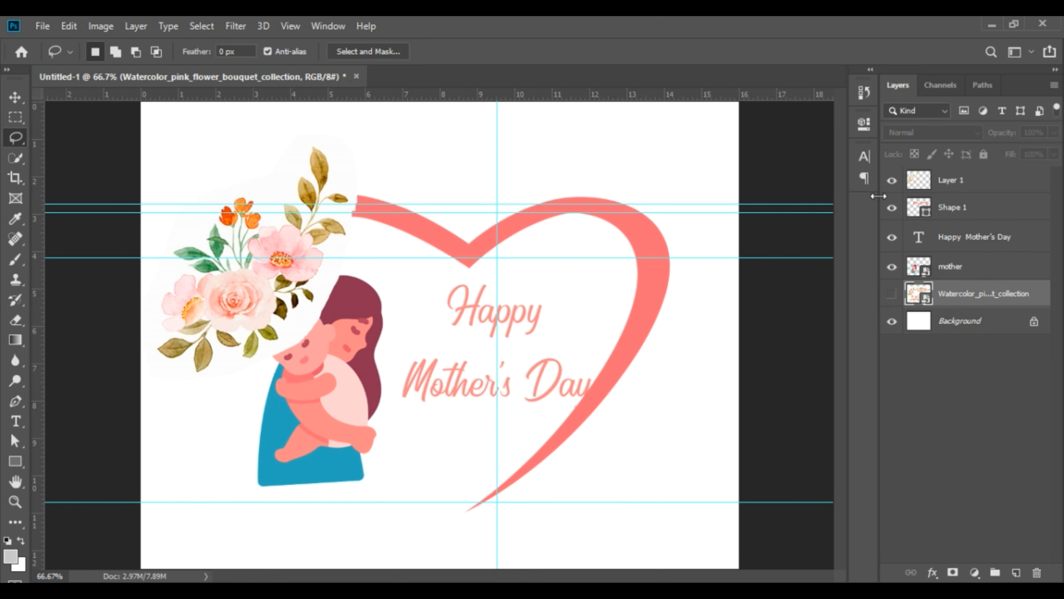
left_click(943, 184)
left_click(12, 99)
left_click_drag(301, 272, 484, 463)
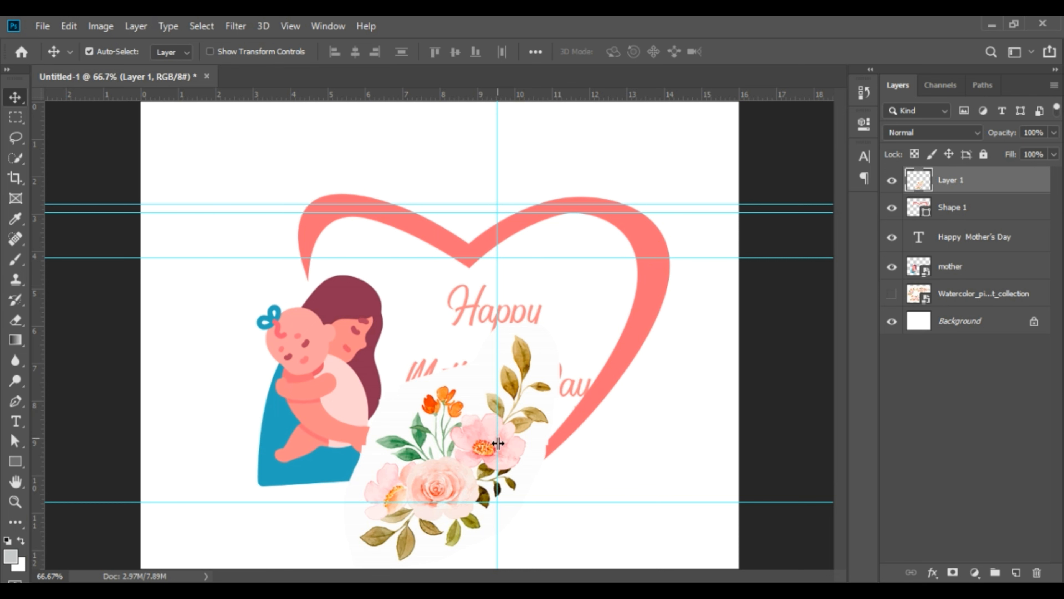
left_click_drag(474, 455, 456, 457)
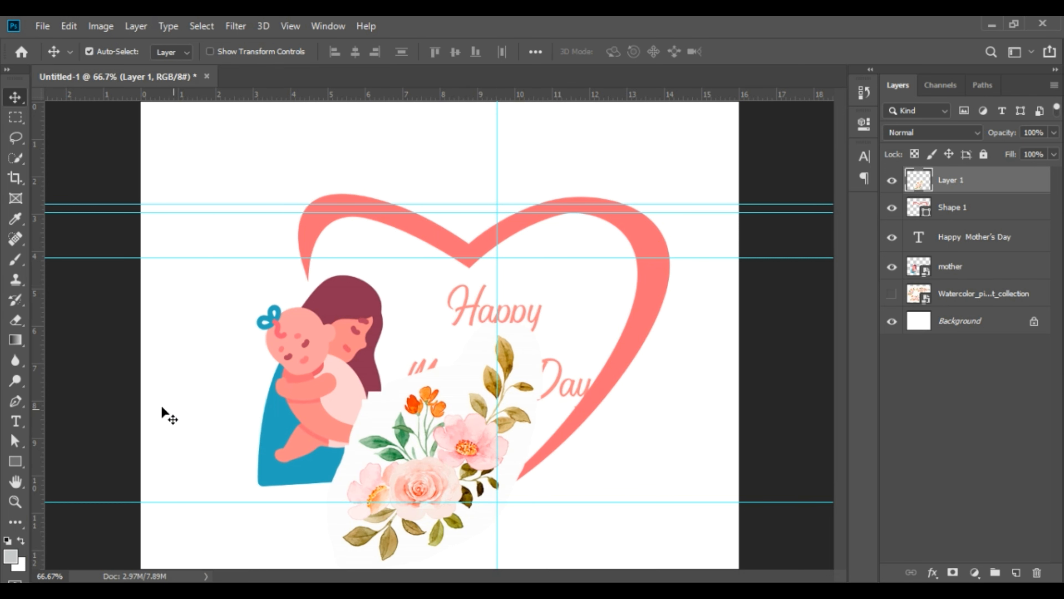
- Delete the off-white background around the bouquet using Quick Selection, and scale the bouquet down beside the heart's tip
left_click(15, 158)
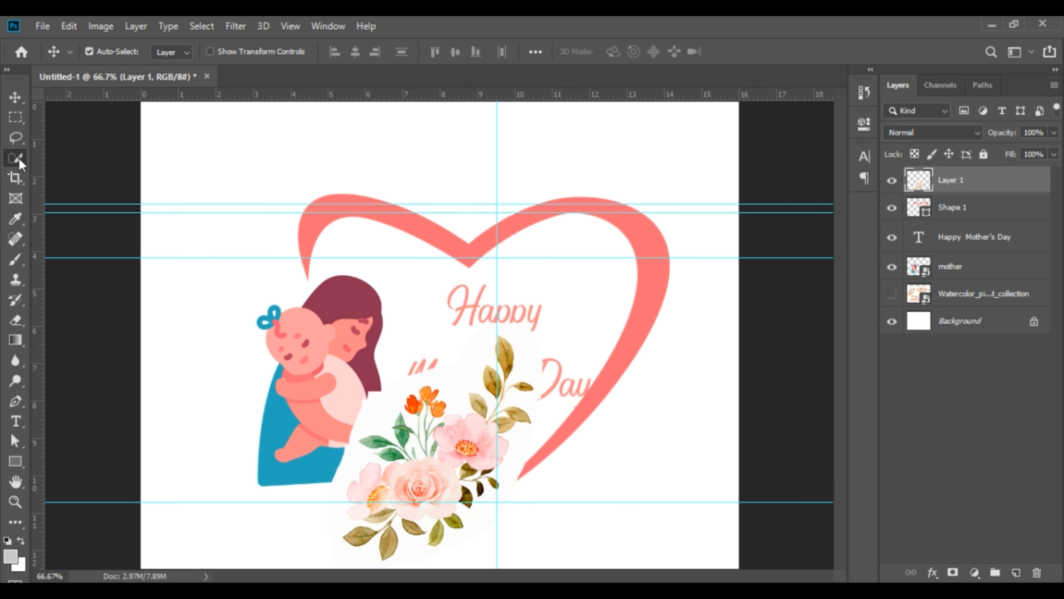
key("ctrl+plus")
left_click_drag(438, 227, 505, 130)
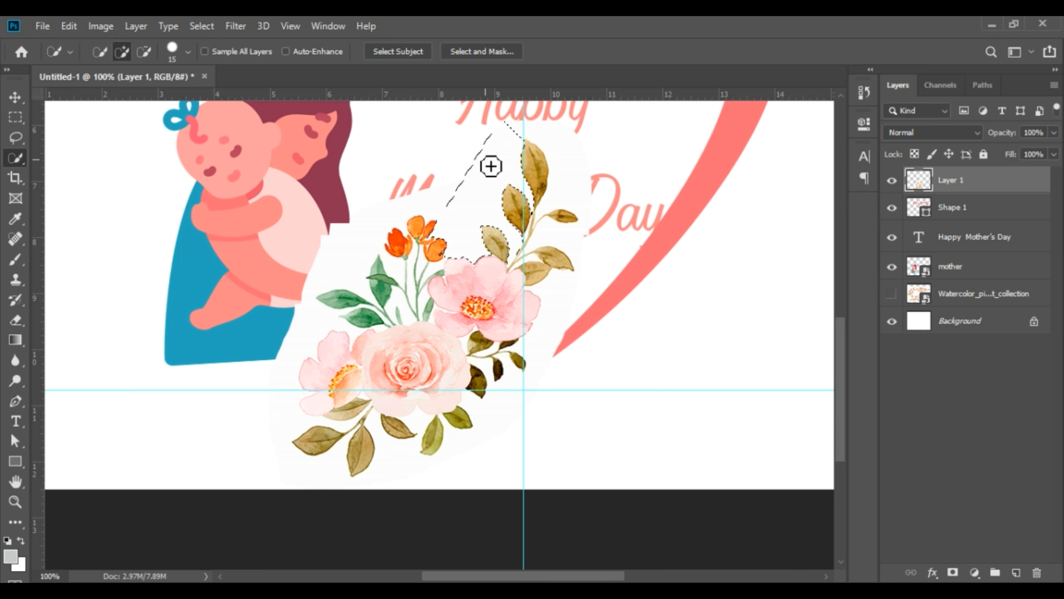
mouse_move(477, 184)
left_mouse_down()
mouse_move(568, 175)
mouse_move(572, 204)
mouse_move(590, 210)
mouse_move(579, 242)
mouse_move(587, 226)
mouse_move(578, 168)
mouse_move(560, 136)
mouse_move(543, 136)
mouse_move(575, 135)
mouse_move(597, 198)
mouse_move(587, 278)
mouse_move(573, 309)
mouse_move(568, 292)
mouse_move(561, 310)
mouse_move(558, 363)
mouse_move(529, 408)
mouse_move(519, 382)
mouse_move(544, 380)
mouse_move(494, 416)
left_mouse_up()
key("Delete")
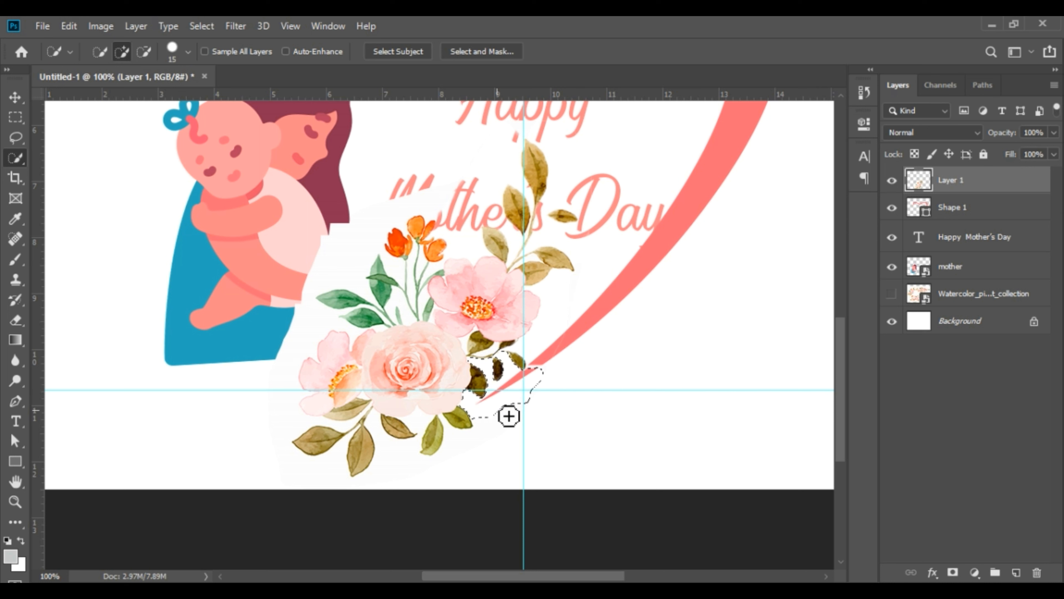
key("ctrl+d")
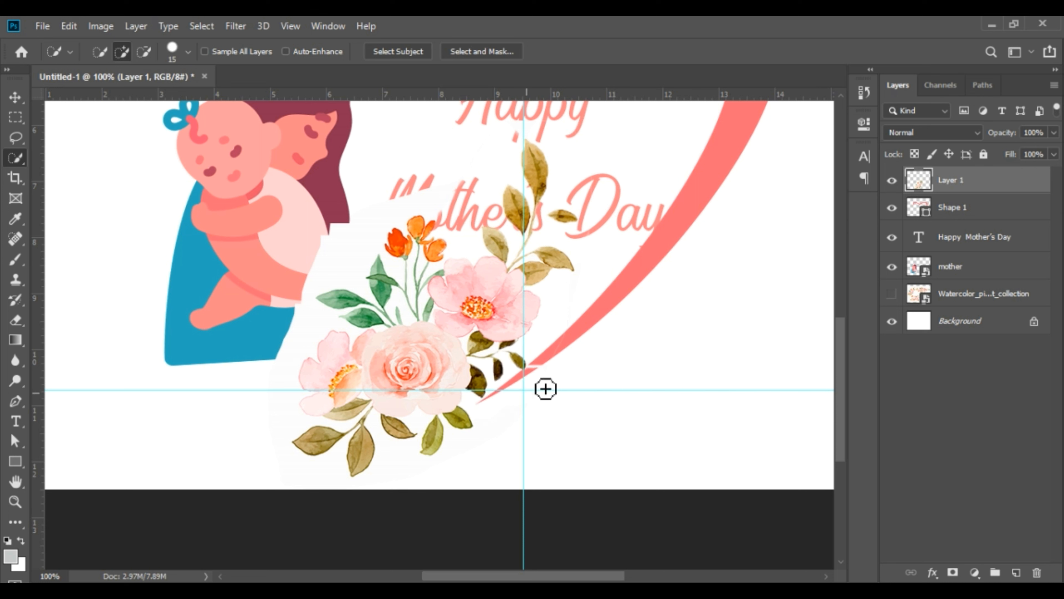
mouse_move(395, 450)
left_mouse_down()
mouse_move(390, 490)
mouse_move(392, 454)
mouse_move(401, 464)
mouse_move(330, 487)
mouse_move(285, 471)
mouse_move(458, 461)
mouse_move(532, 409)
mouse_move(228, 454)
mouse_move(281, 381)
mouse_move(291, 326)
mouse_move(373, 383)
mouse_move(333, 359)
mouse_move(324, 411)
mouse_move(378, 411)
mouse_move(297, 442)
mouse_move(316, 442)
mouse_move(336, 301)
mouse_move(323, 290)
mouse_move(342, 249)
left_mouse_up()
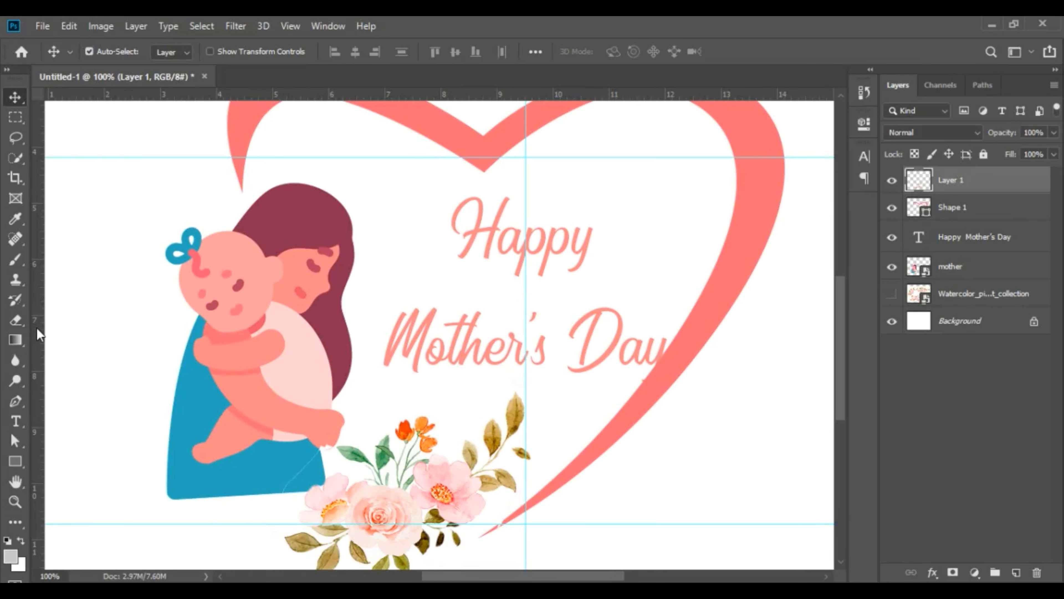
- Erase the leftover outline beside the bouquet where it crosses the mother's blue dress
left_click(15, 322)
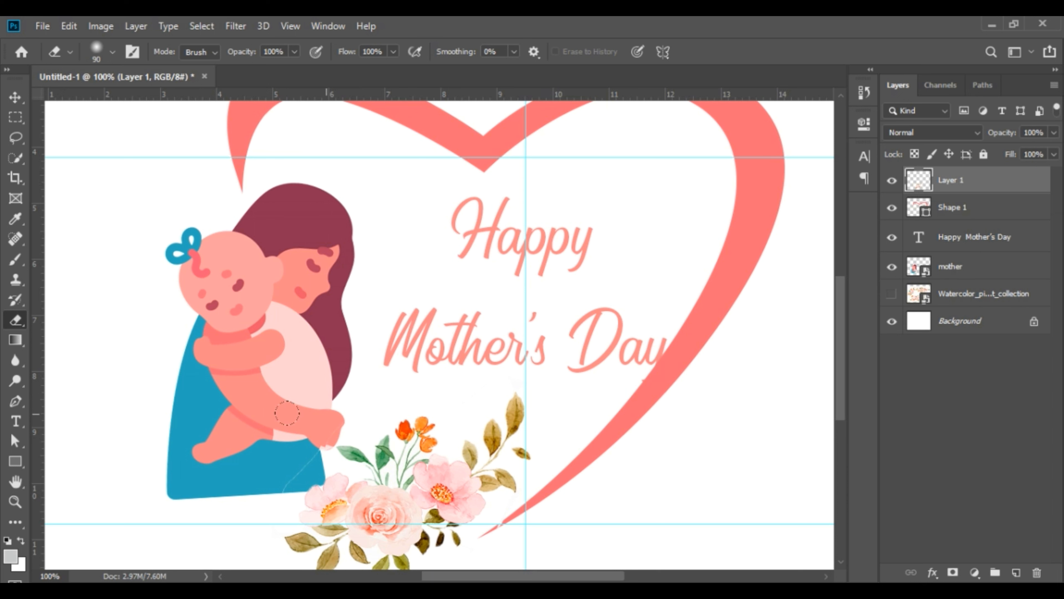
key("v")
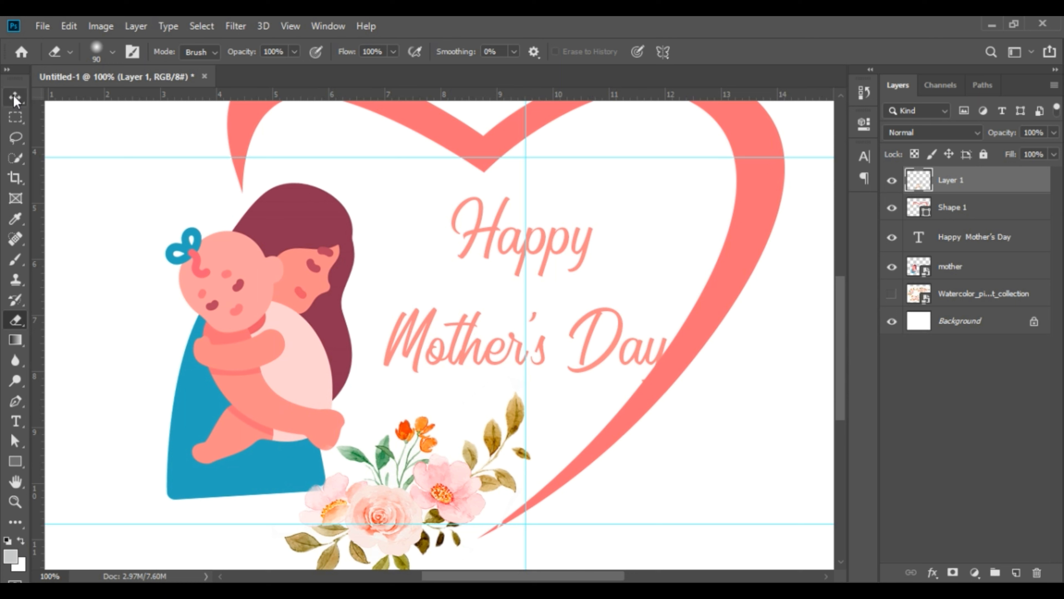
key("ctrl+minus")
key("ctrl+minus")
key("ctrl+plus")
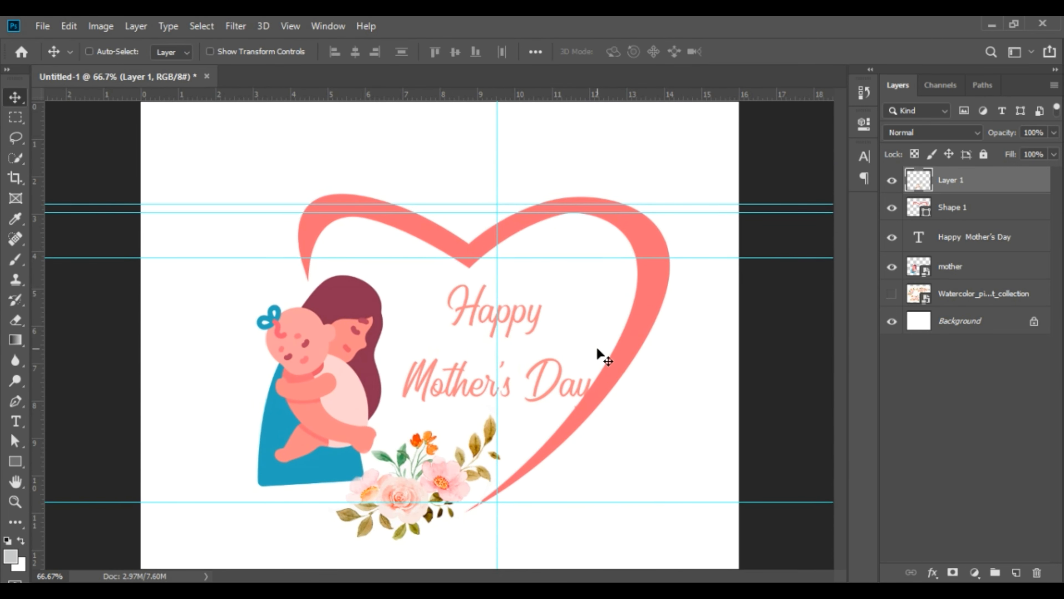
- Enlarge the greeting text to 111.93% around its centre
key("ctrl+plus")
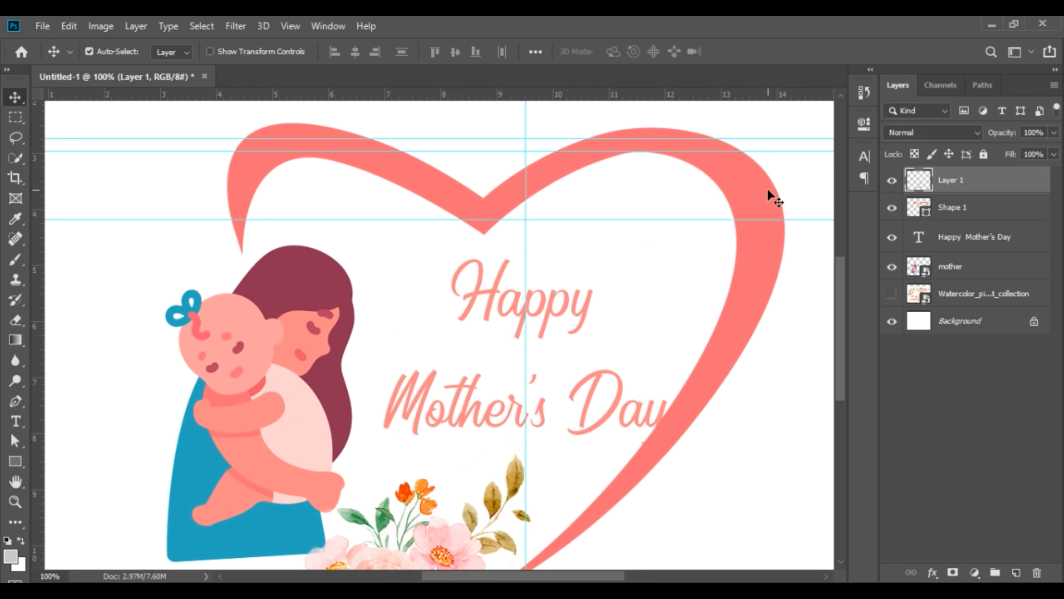
left_click(955, 237)
key("ctrl+t")
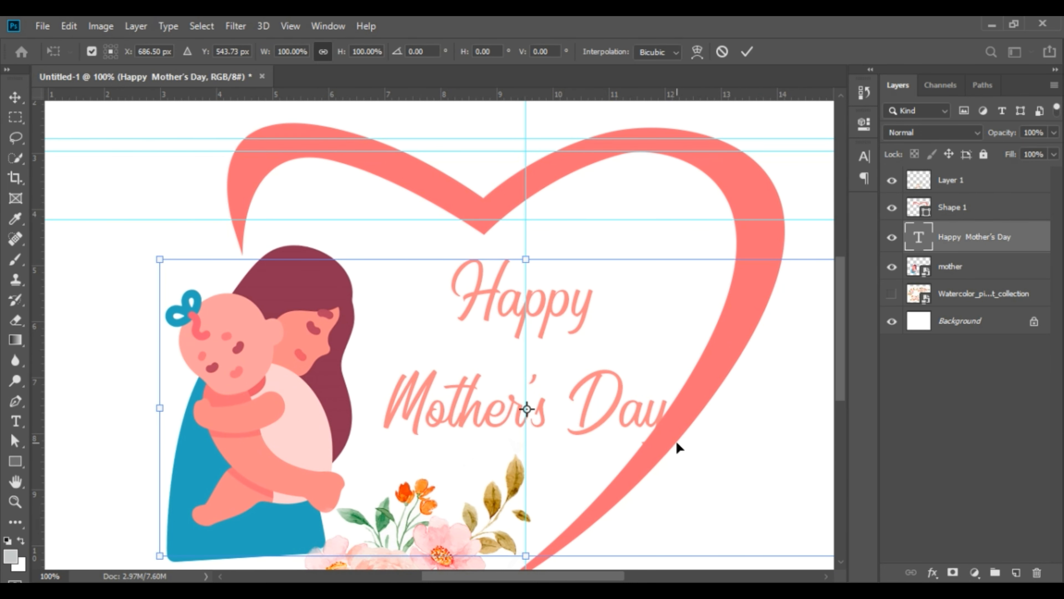
key("ctrl+minus")
mouse_move(740, 483)
left_mouse_down()
mouse_move(689, 462)
mouse_move(732, 479)
left_mouse_up()
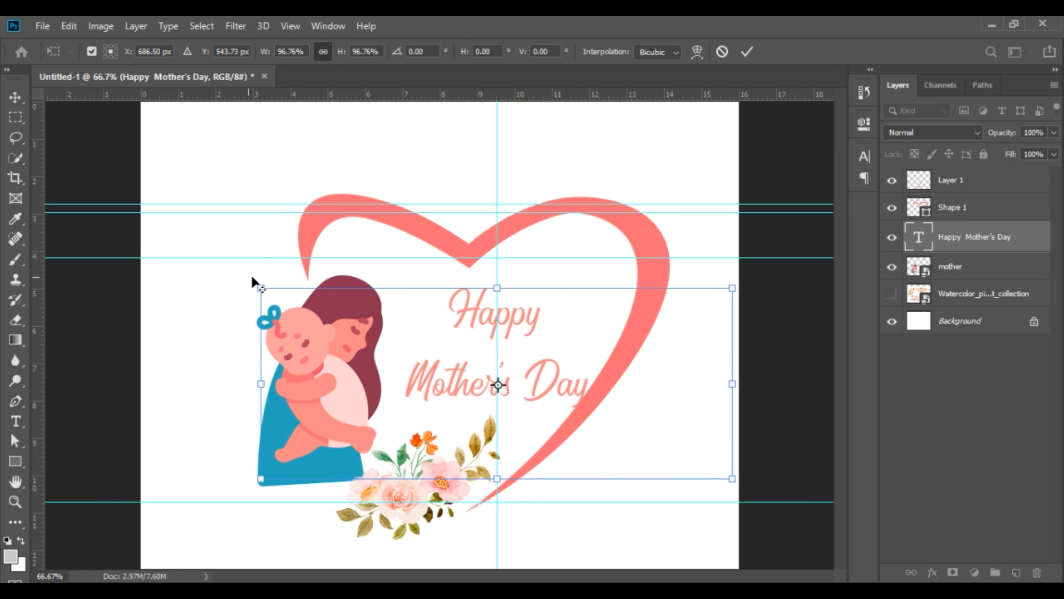
left_click_drag(260, 295, 224, 272)
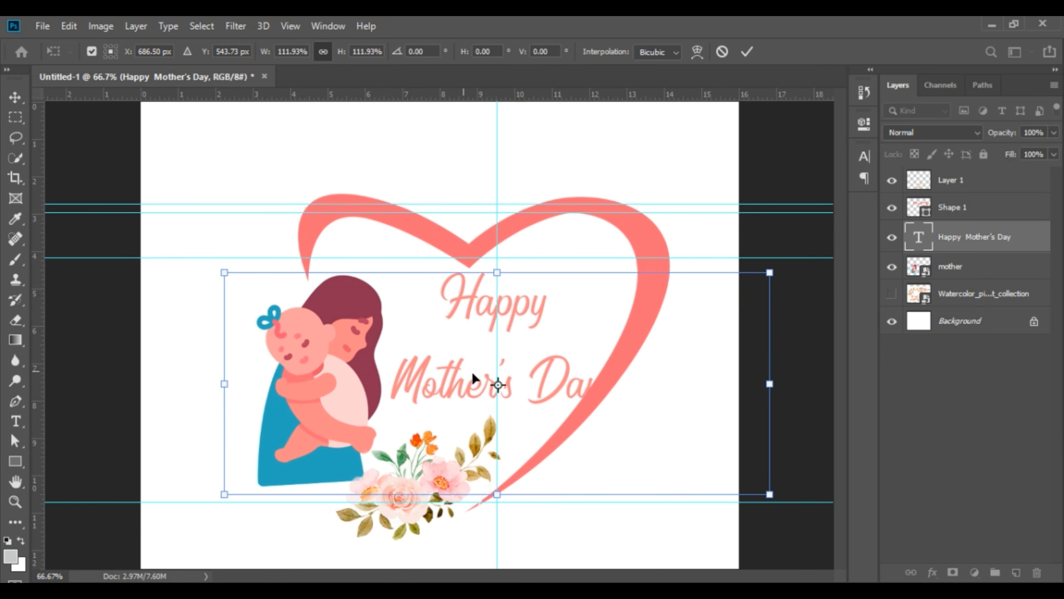
key("Return")
- Put "Day" on its own third line and shift the greeting text up and left inside the heart
left_click(15, 421)
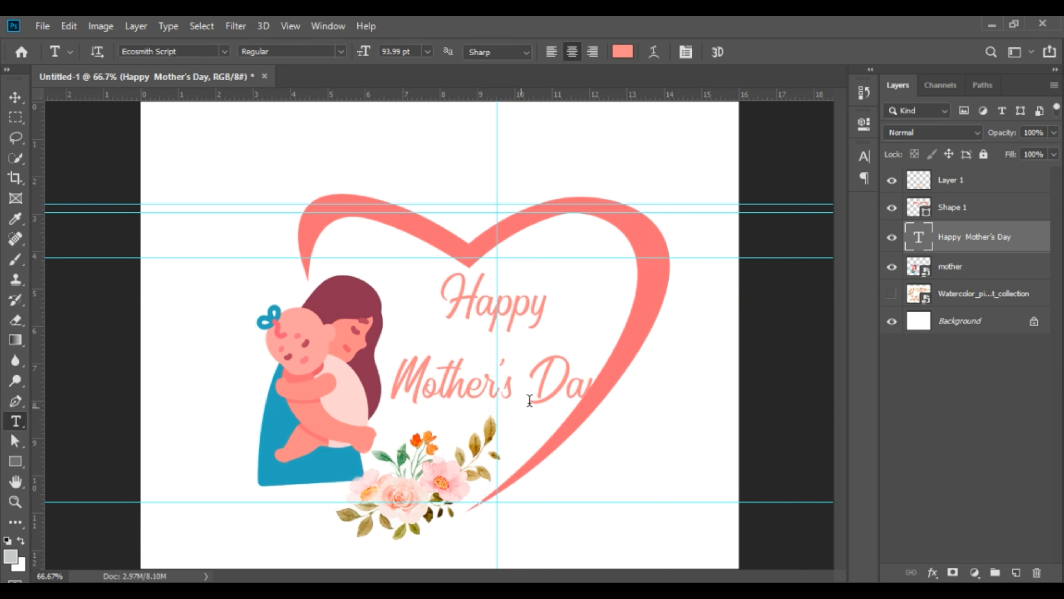
left_click(526, 381)
key("Return")
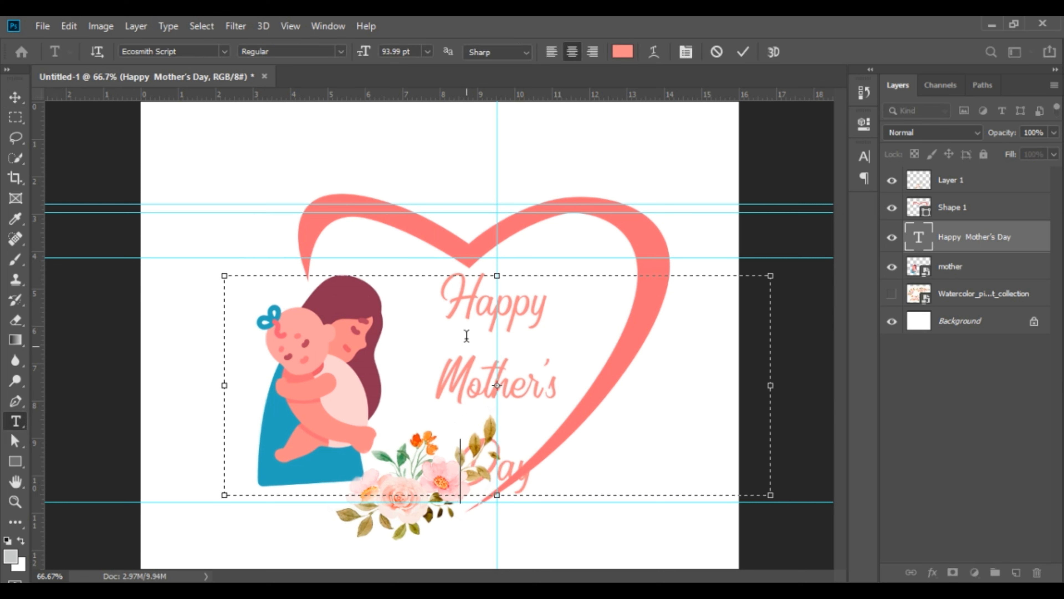
left_click(15, 97)
left_click_drag(507, 389, 469, 372)
- Reduce the font size of "Happy" and enlarge the font size of "Mother's" in the greeting
left_click(16, 421)
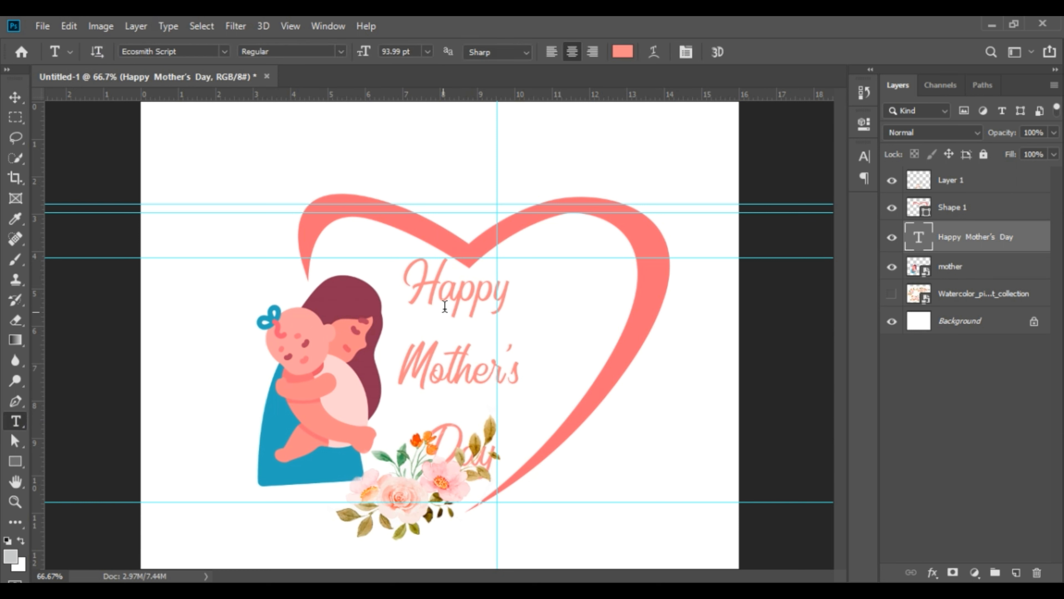
left_click(440, 293)
left_click_drag(533, 292, 431, 280)
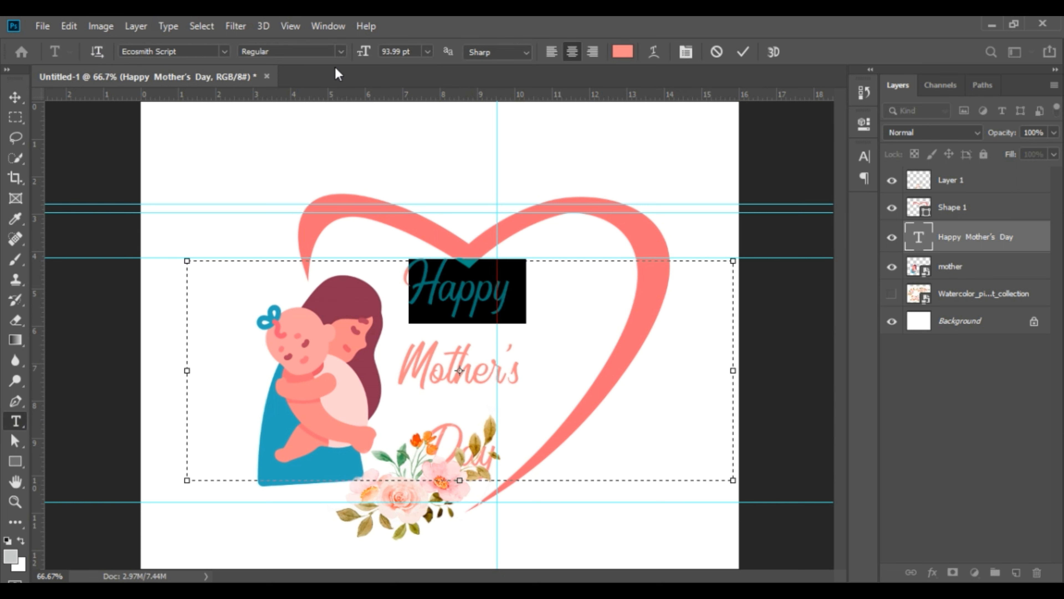
left_click_drag(364, 52, 357, 56)
left_click_drag(401, 357, 541, 361)
left_click_drag(363, 54, 376, 57)
- Tighten the line spacing of all three greeting lines
left_click_drag(506, 445, 424, 283)
left_click(864, 157)
left_click_drag(778, 200, 752, 200)
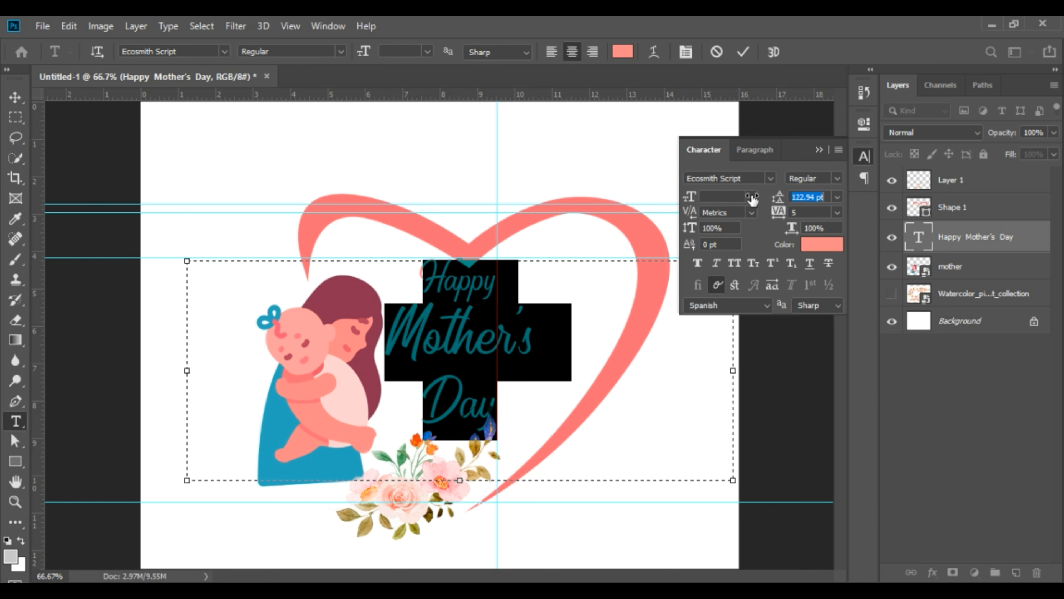
left_click(449, 396)
- Reshape the curves of the heart outline's left lobe and shift both centre notch points slightly right
key("ctrl+1")
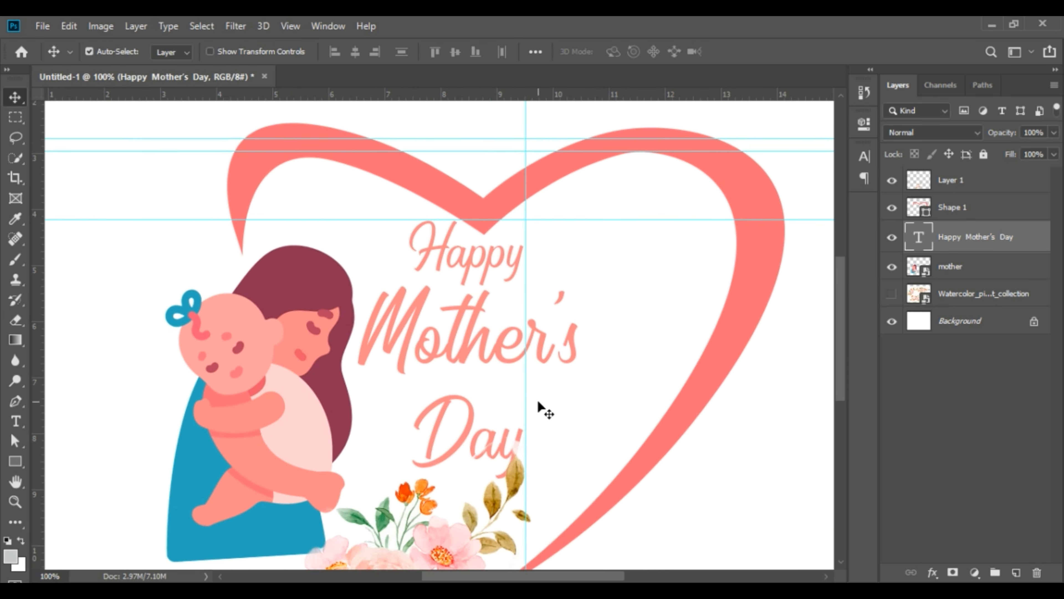
scroll(487, 314, "up", 2)
left_click(438, 211)
key("a")
left_click_drag(438, 212, 239, 211)
left_click(367, 170)
left_click_drag(166, 172, 231, 169)
left_click(483, 247)
left_click_drag(484, 284, 496, 284)
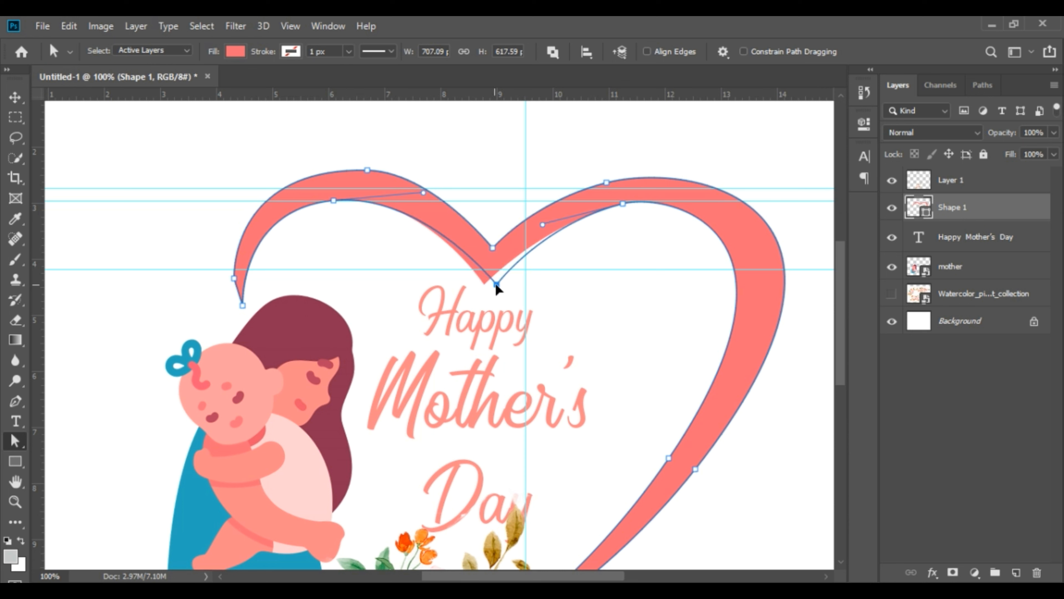
- Raise the right lobe's outer top point and adjust the curve handles of its outer and inner edges
left_click_drag(610, 183, 718, 180)
left_click(623, 203)
left_click_drag(652, 201, 527, 220)
left_click_drag(606, 183, 609, 174)
left_click_drag(717, 164, 686, 174)
left_click(521, 174)
left_click_drag(521, 174, 535, 173)
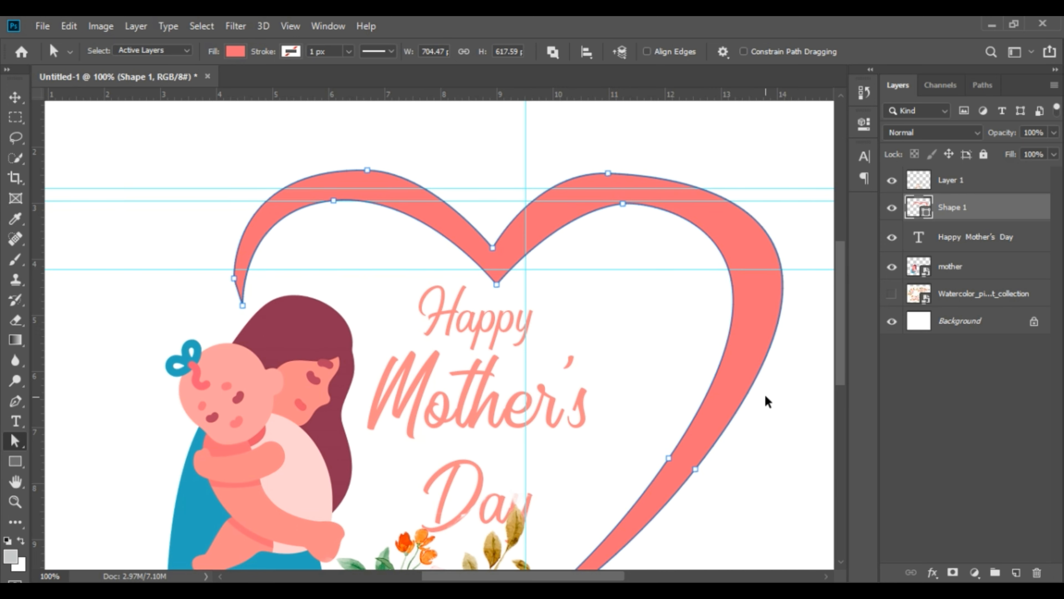
- Smooth the right lobe's outer curve by adjusting the direction handles around its top
key("ctrl+minus")
left_click_drag(748, 218, 736, 230)
left_click_drag(604, 195, 626, 188)
left_click(552, 299)
key("ctrl+semicolon")
left_click(787, 419)
- Nudge the notch's lower point two steps left and its upper point six steps up
key("ctrl+plus")
key("ctrl+semicolon")
left_click(496, 235)
key("Left")
key("Left")
left_click(492, 197)
key("Up")
key("Up")
key("Up")
key("Up")
key("Up")
key("Up")
- Nudge the left lobe's outer top point two steps down, lengthen the right lobe's top curve handle slightly, and hide the guides
left_click(366, 121)
key("Down")
key("Down")
left_click(607, 123)
left_click_drag(707, 113, 720, 111)
key("ctrl+minus")
left_click(680, 445)
key("ctrl+semicolon")
key("v")
- Scale the two flower garland strips to about half size, one above and one below the heart
double_click(474, 344)
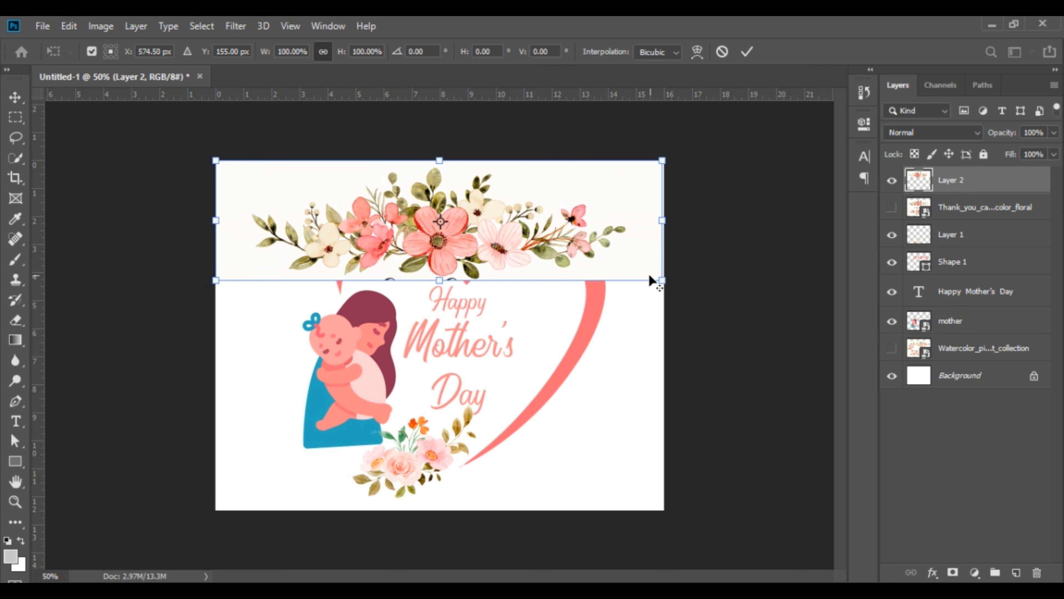
left_click_drag(664, 281, 549, 228)
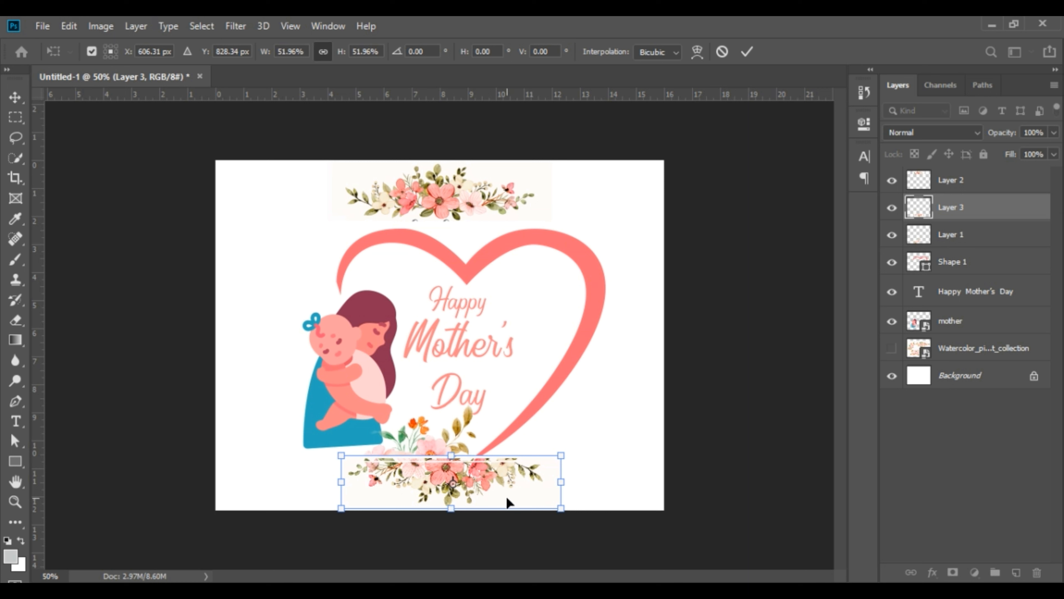
key("Return")
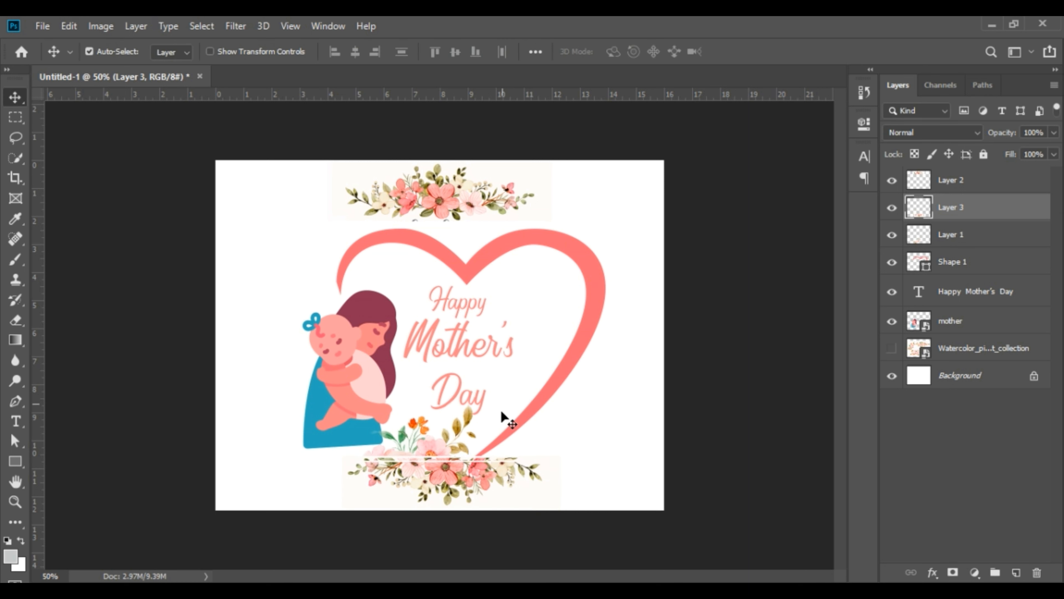
- Extend the canvas downward below the lower garland using the Crop tool
left_click(15, 178)
left_click_drag(439, 508, 438, 550)
key("Return")
- Move the lower garland to the canvas's bottom-right corner and rotate it counterclockwise into a diagonal
key("v")
left_click_drag(461, 482, 591, 490)
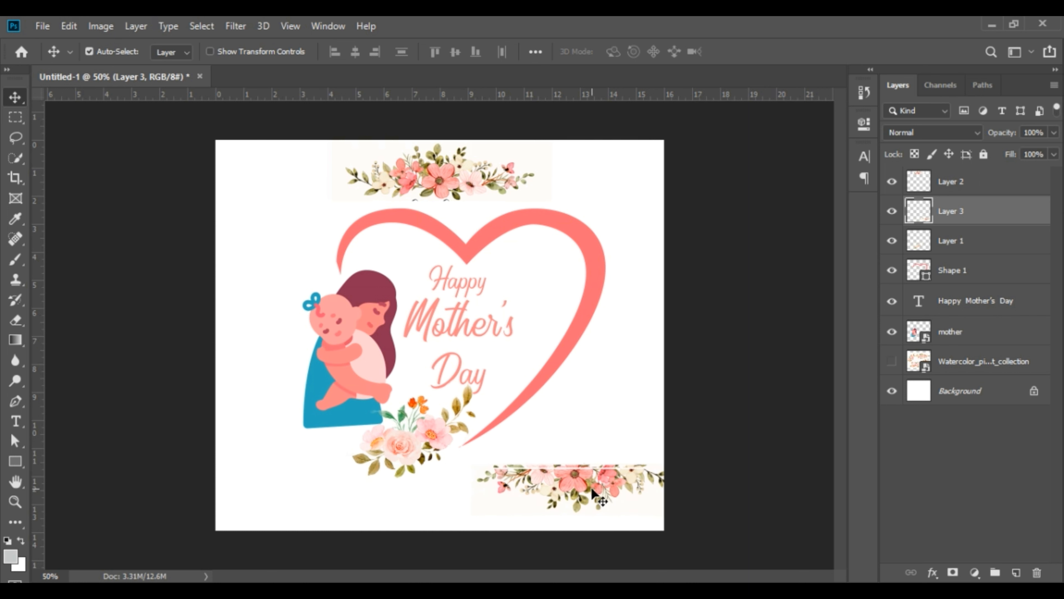
key("ctrl+t")
left_click_drag(709, 453, 653, 368)
left_click_drag(595, 491, 612, 459)
key("Return")
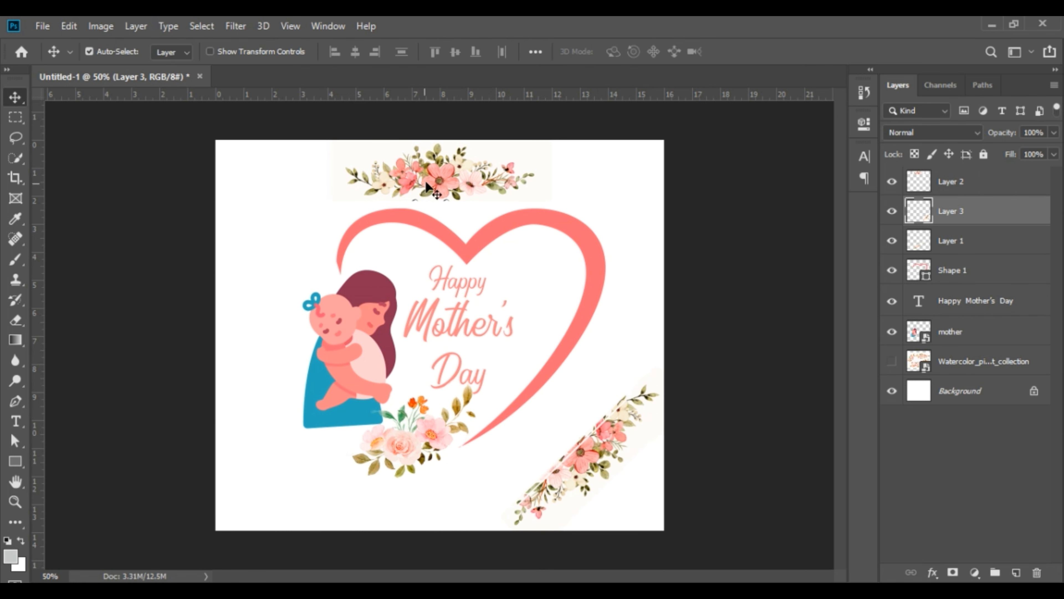
- Move the upper garland to the canvas's top-left corner and rotate it counterclockwise into a diagonal
left_click(427, 184)
left_click_drag(456, 185, 385, 185)
key("ctrl+t")
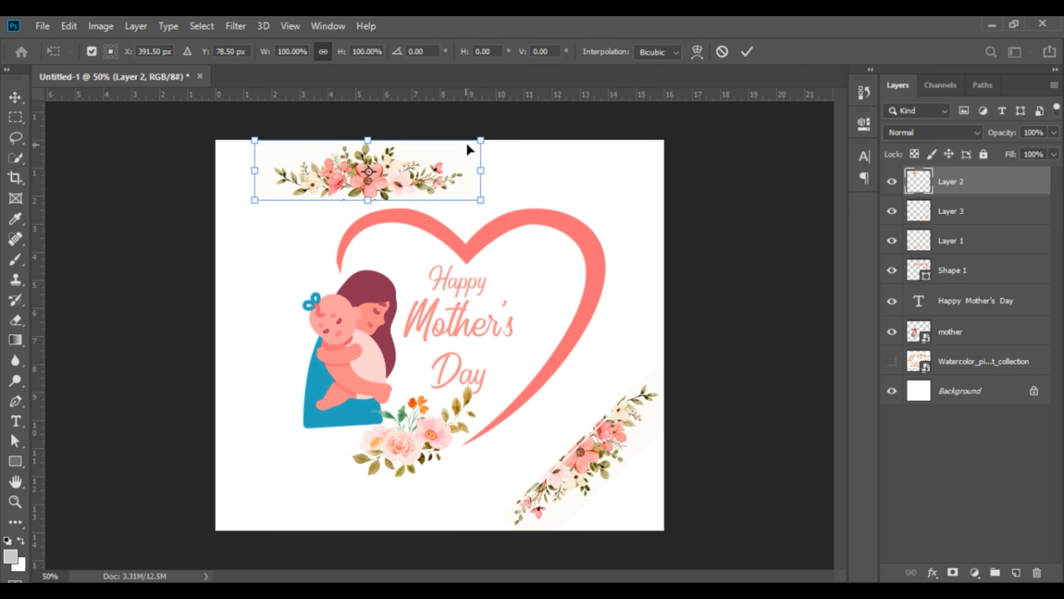
left_click_drag(496, 143, 463, 81)
left_click_drag(413, 157, 344, 192)
key("Return")
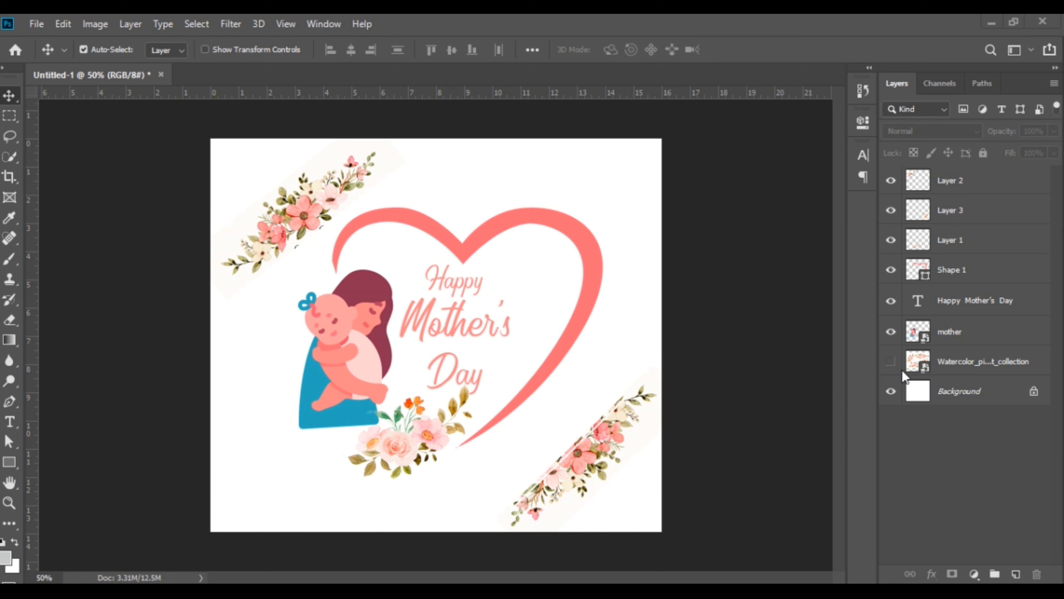
- Draw a rectangle of about 1160 x 1022 px covering the entire canvas
left_click(11, 465)
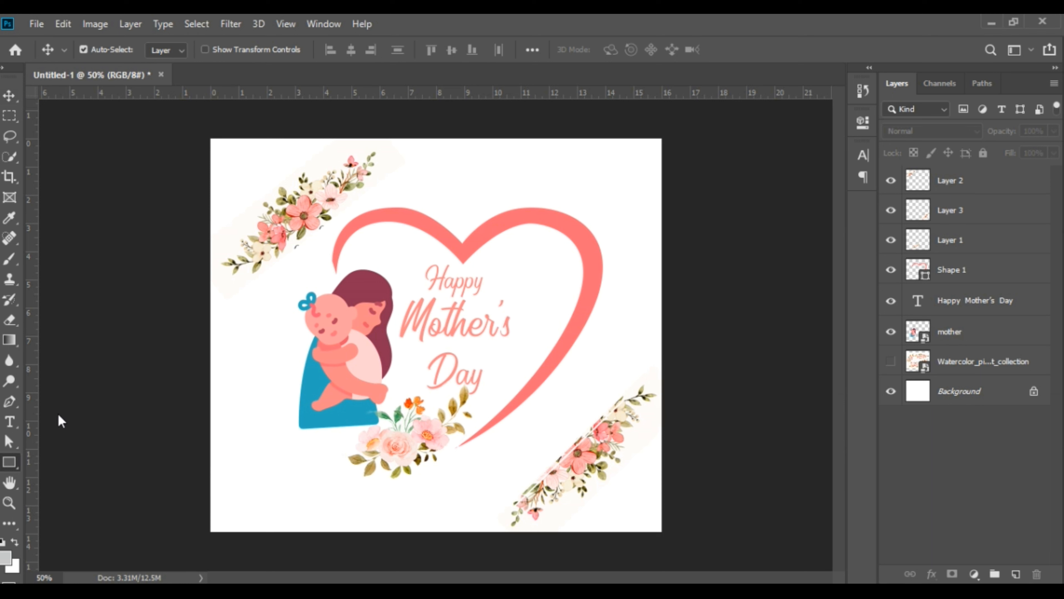
left_click_drag(208, 135, 663, 535)
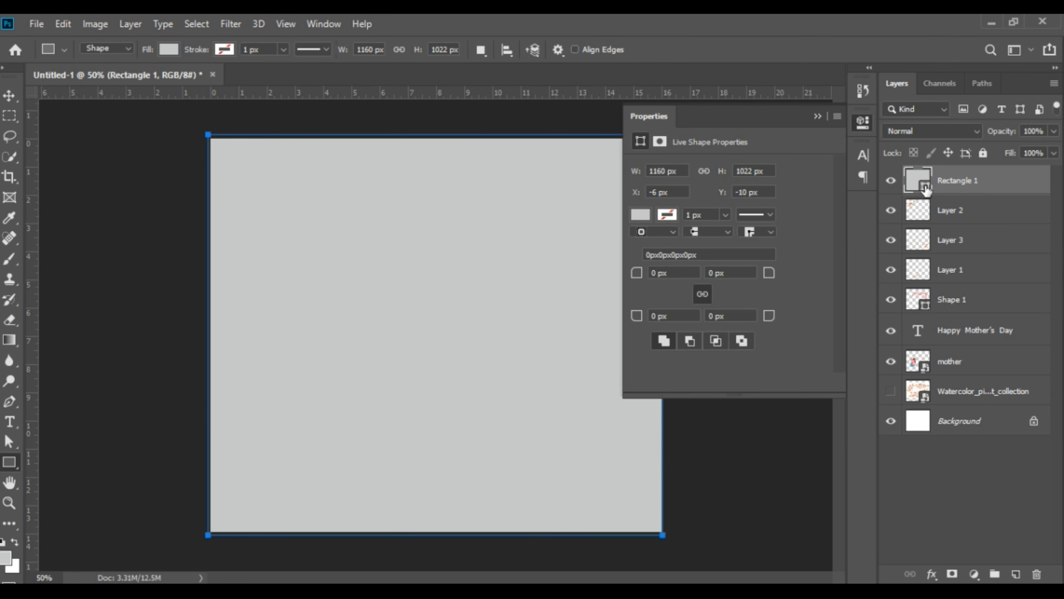
key("i")
double_click(926, 186)
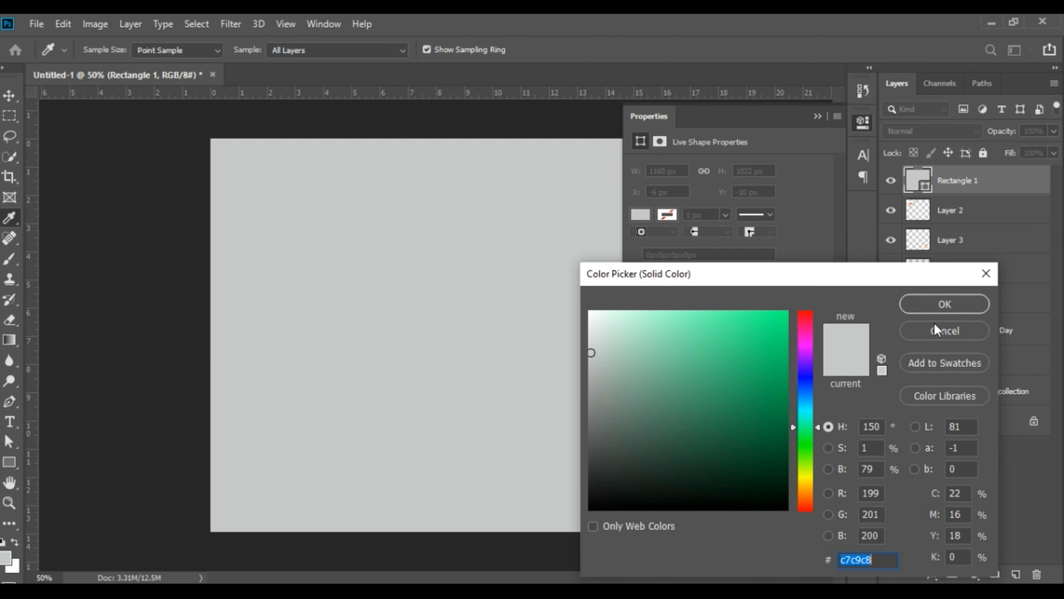
left_click(986, 273)
- Place the rectangle layer directly below the mother layer and fill it with off-white fffcfb sampled from the upper garland's background
left_click_drag(967, 181, 961, 372)
double_click(918, 361)
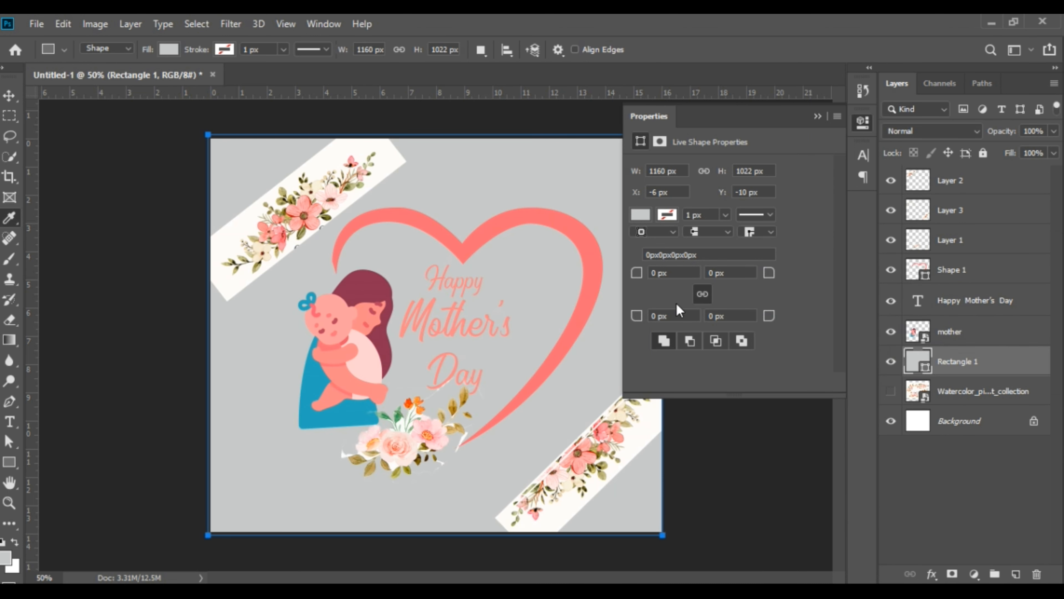
left_click(299, 182)
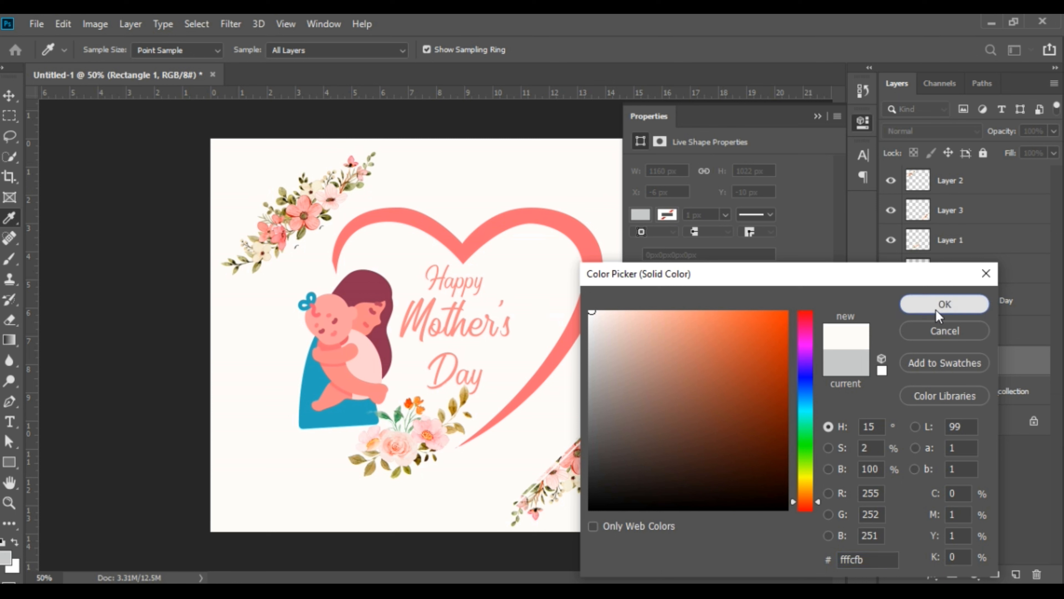
left_click(945, 304)
left_click(818, 116)
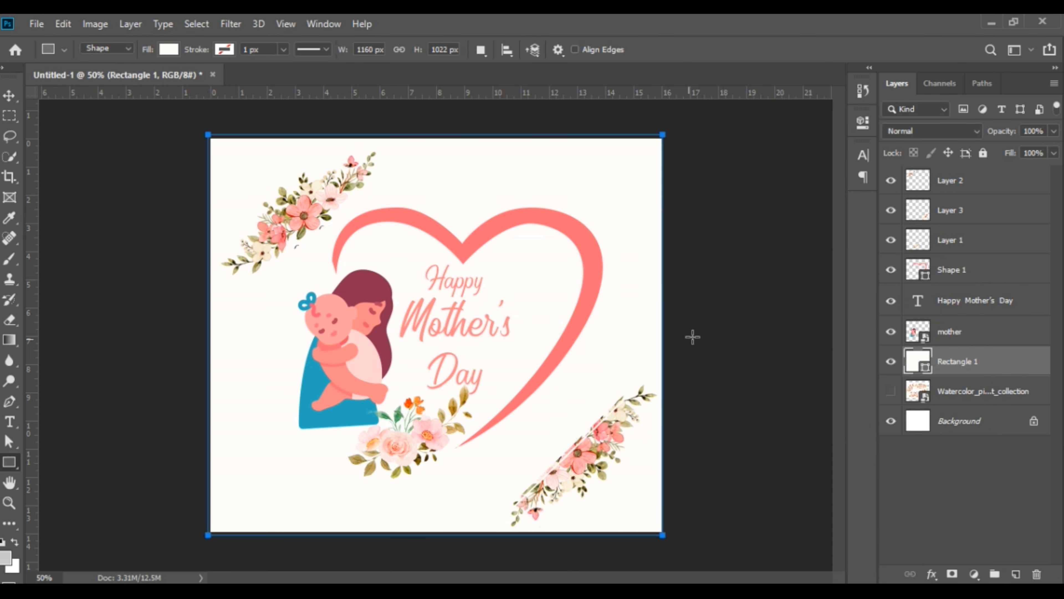
- Nudge the greeting text four steps up inside the heart
left_click(9, 96)
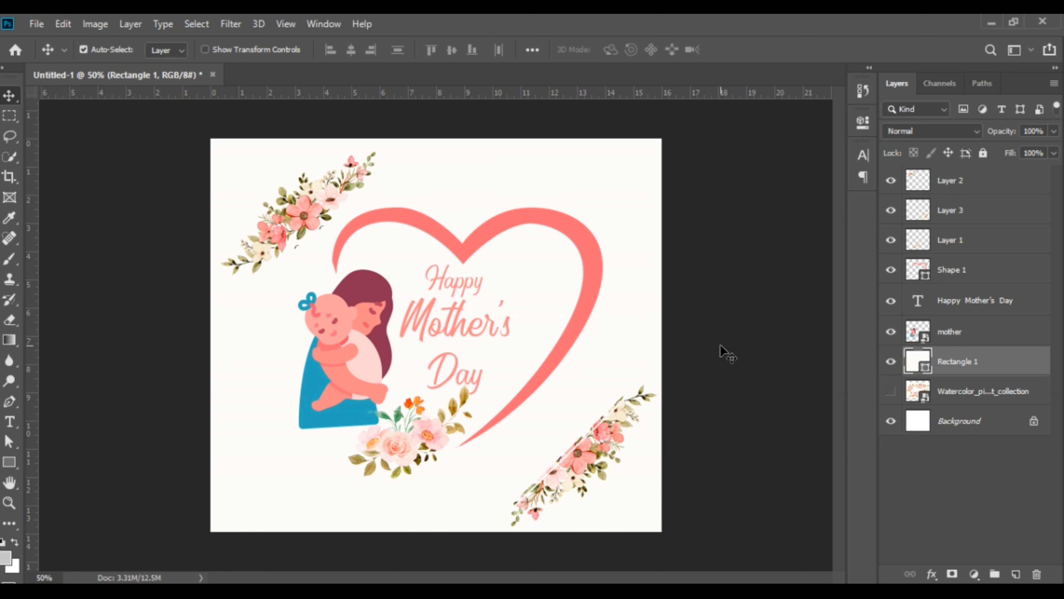
left_click(475, 331)
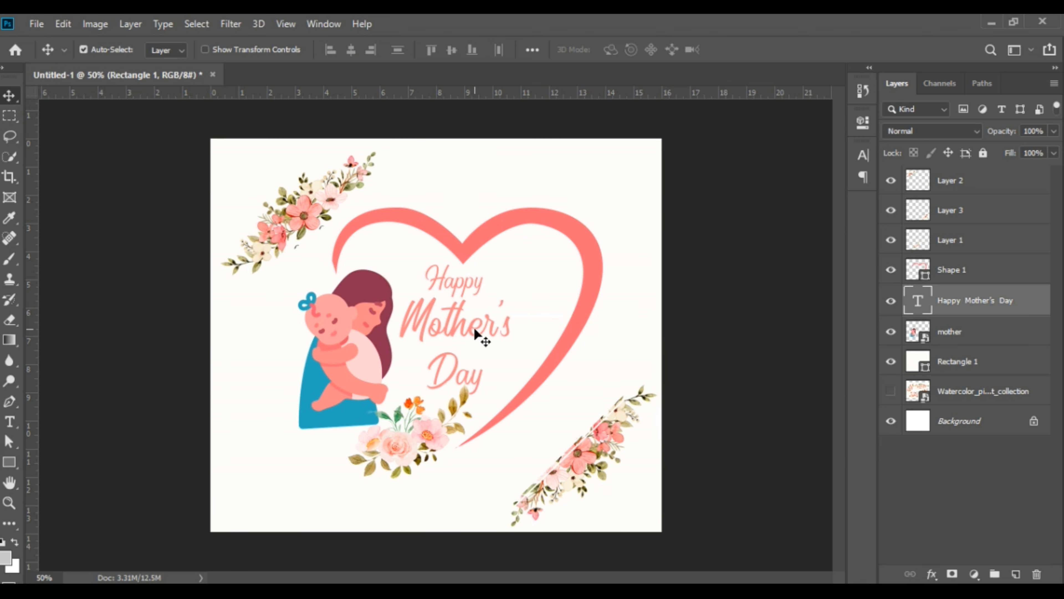
key("Up")
key("Up")
key("Up")
key("Up")
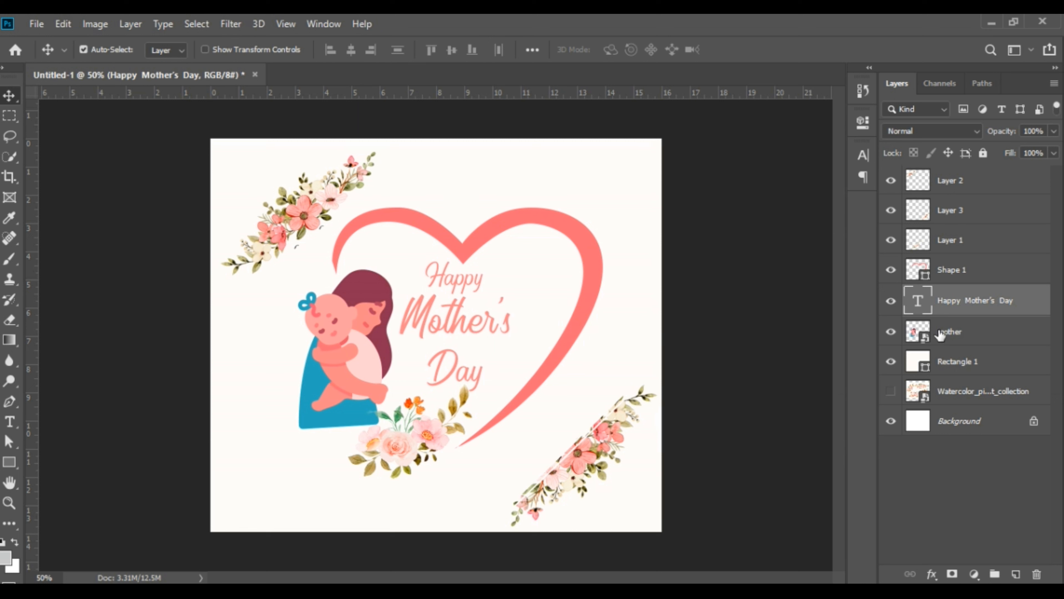
left_click(960, 272)
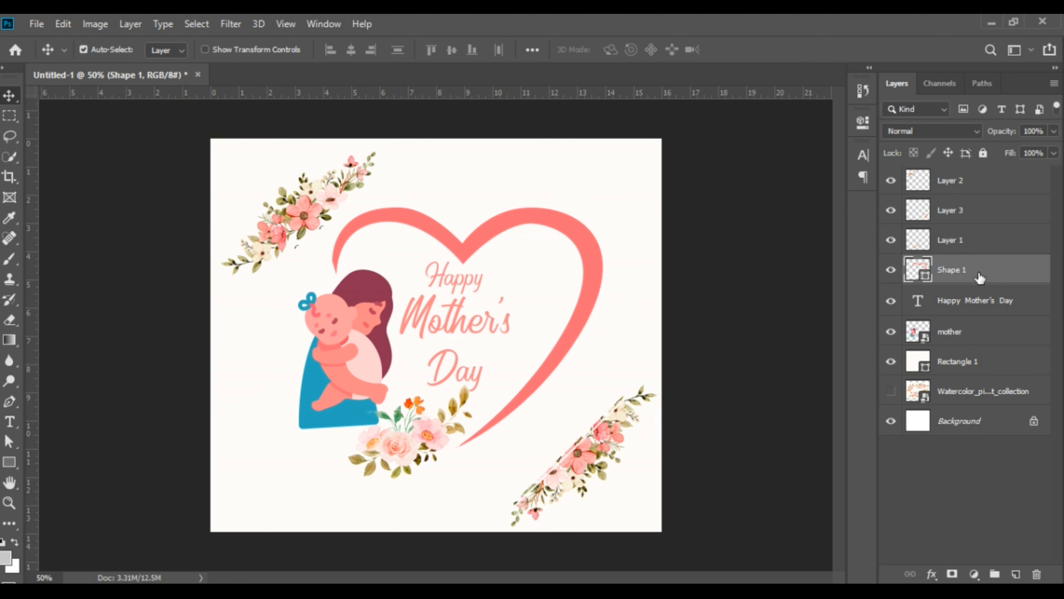
right_click(983, 281)
left_click(803, 111)
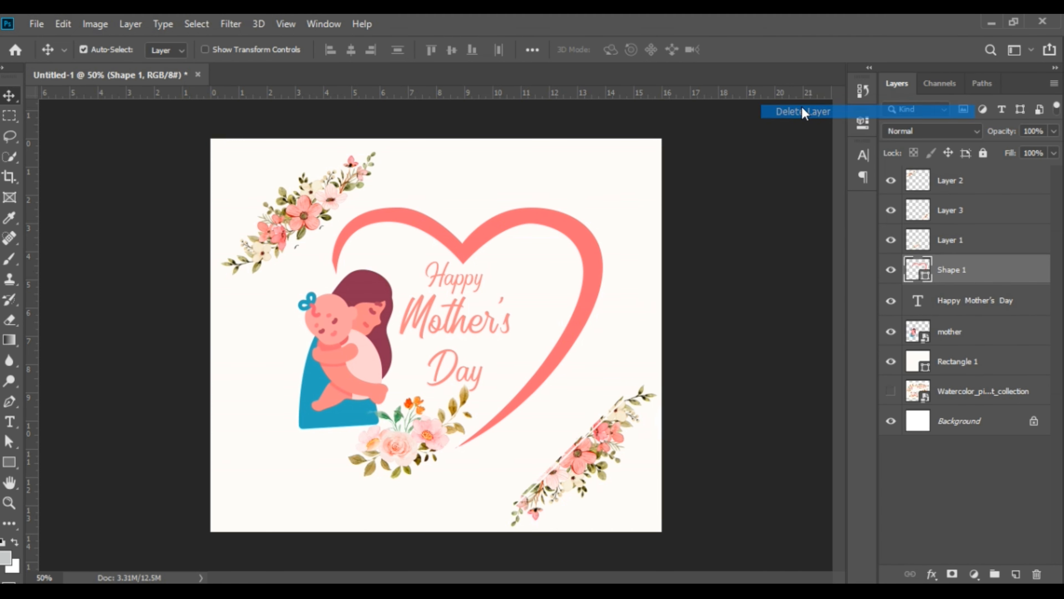
left_click(541, 244)
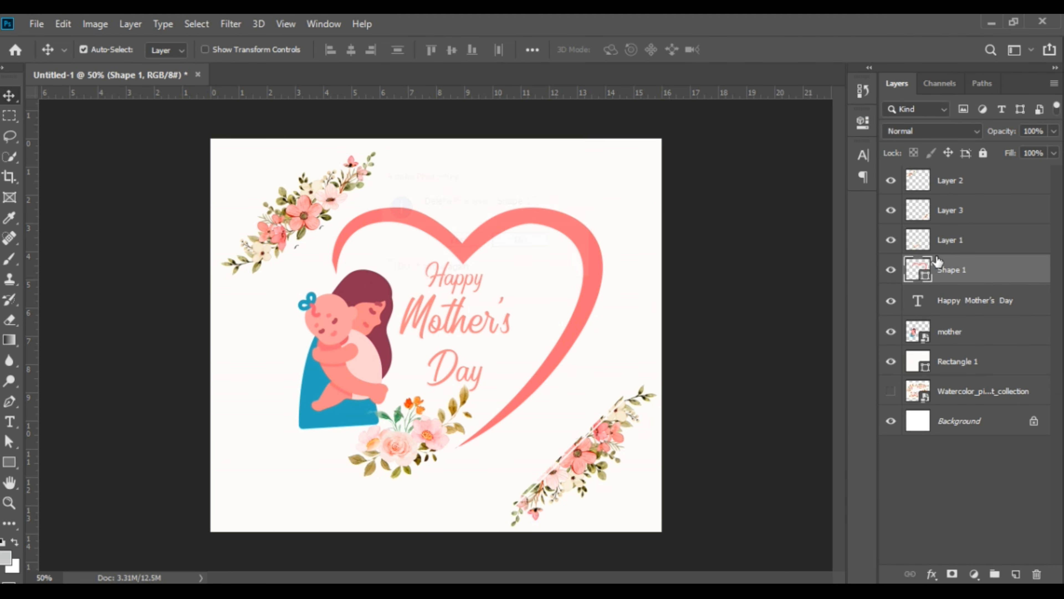
- Duplicate the heart outline layer within the same document
right_click(976, 285)
left_click(792, 98)
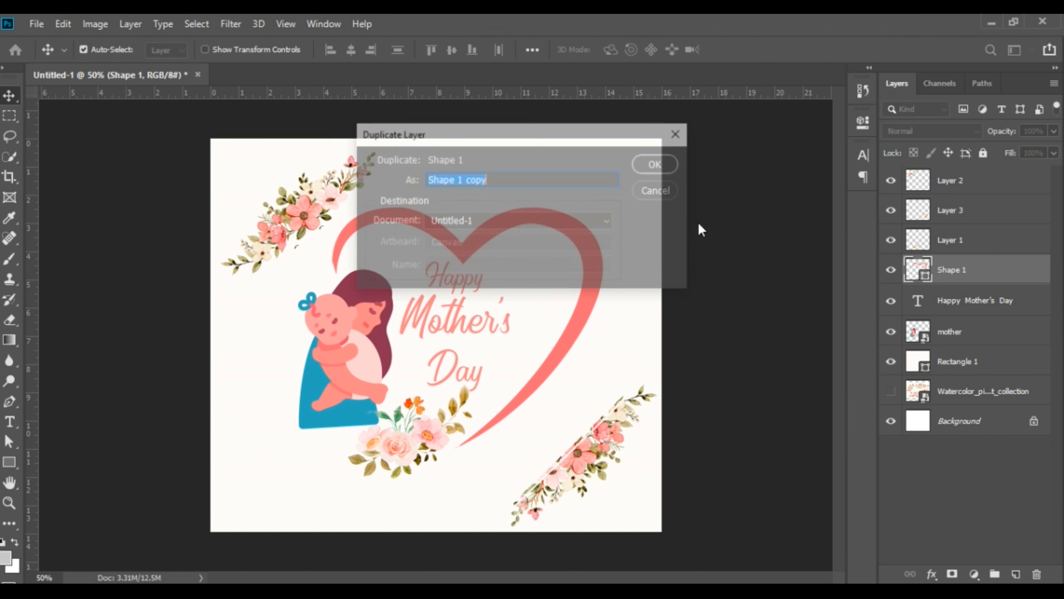
left_click(655, 164)
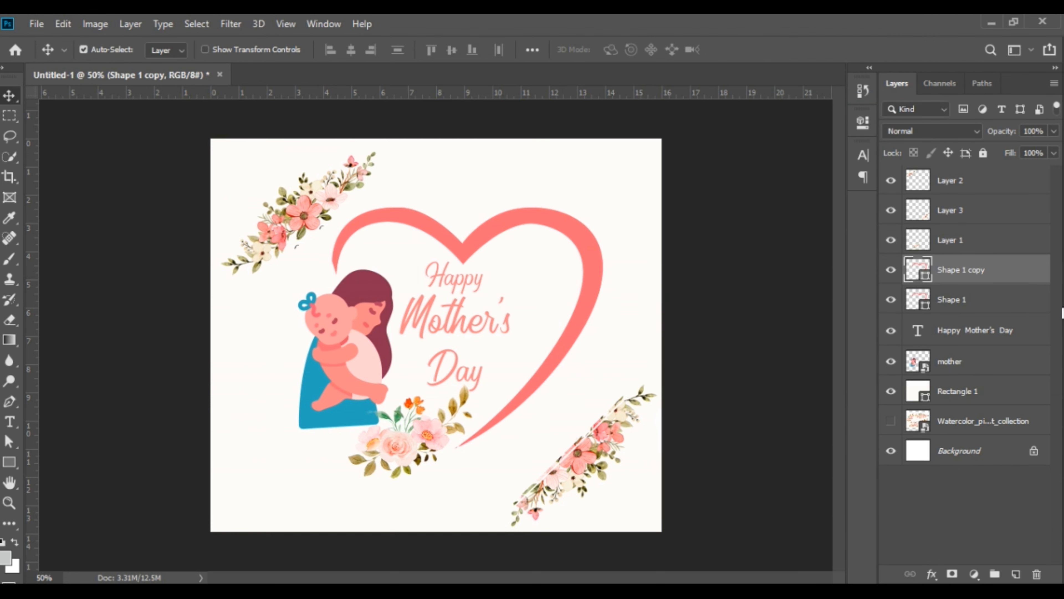
- Shrink the duplicated heart, place it above the large heart's upper-right edge, and tilt it slightly counterclockwise
key("ctrl+t")
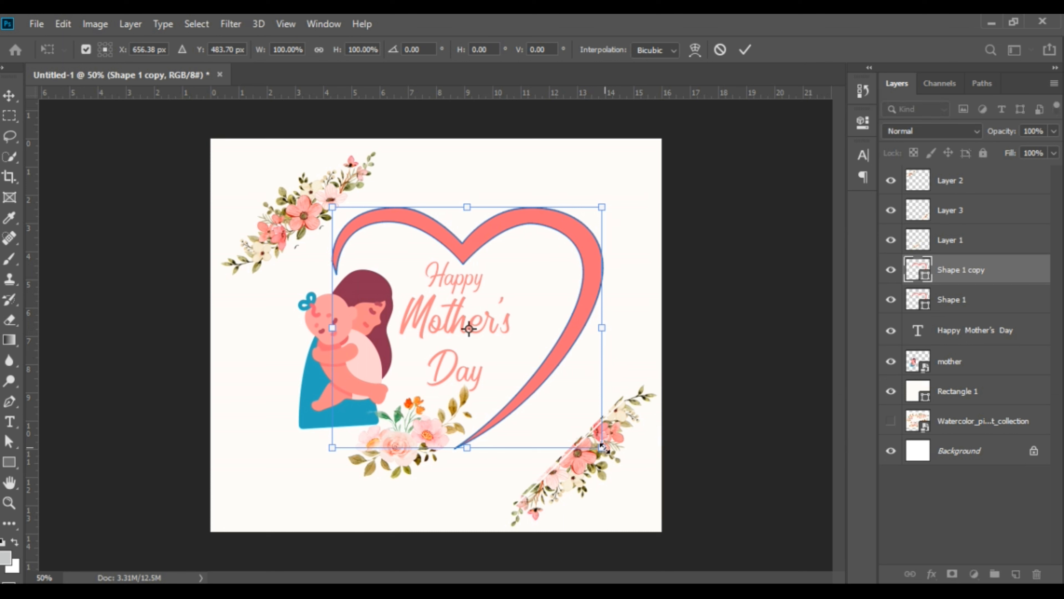
left_click_drag(603, 448, 411, 274)
left_click_drag(398, 238, 629, 205)
left_click_drag(655, 268, 666, 254)
key("Return")
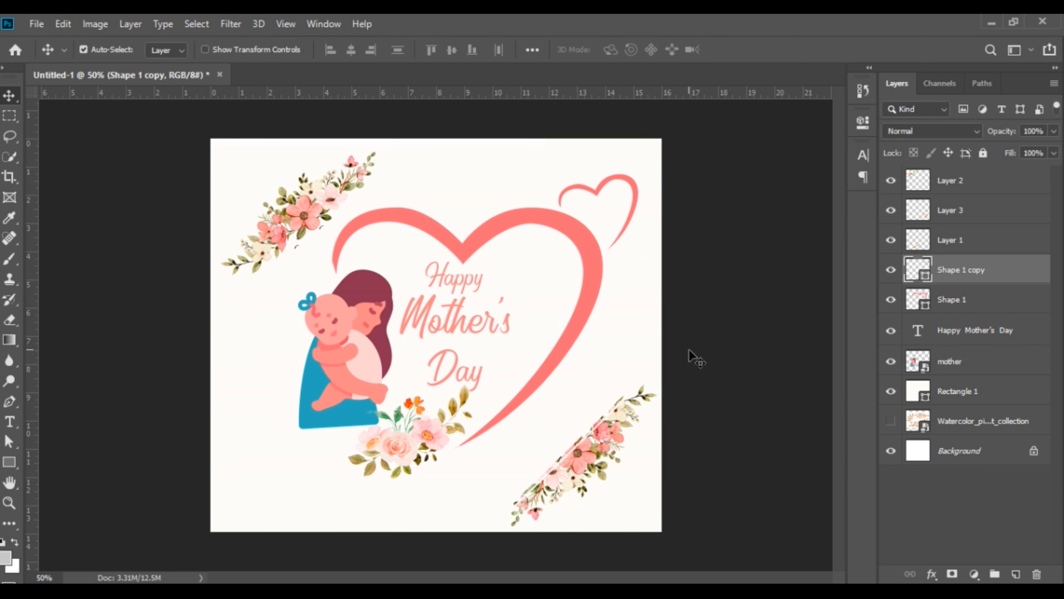